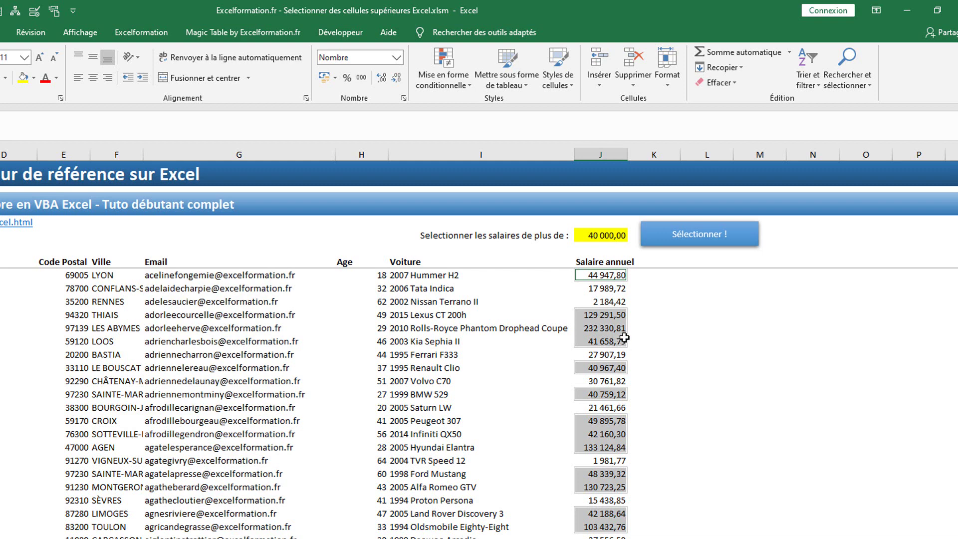
# Enter 60000 in threshold cell J5 and rerun the 'Sélectionner !' button macro
pyautogui.click(624, 239)
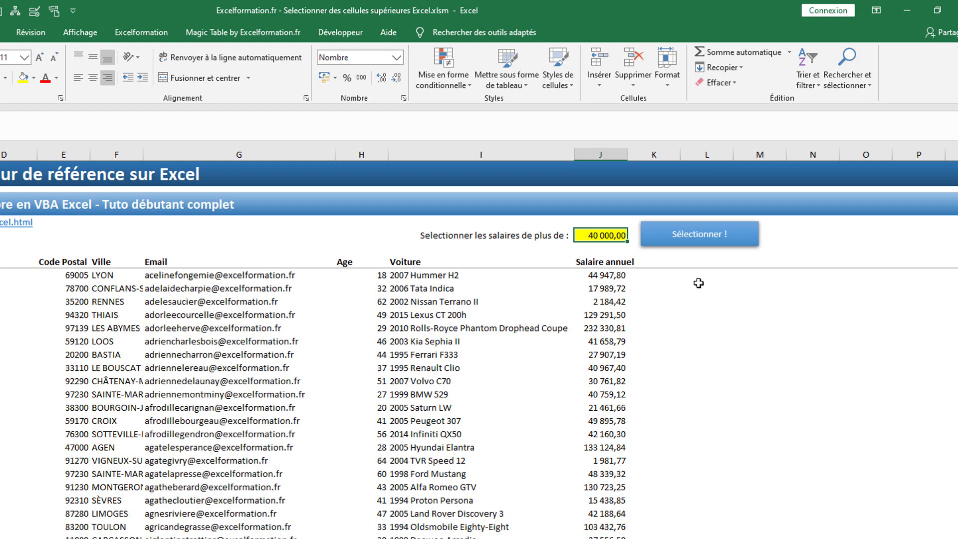
pyautogui.write('60000')
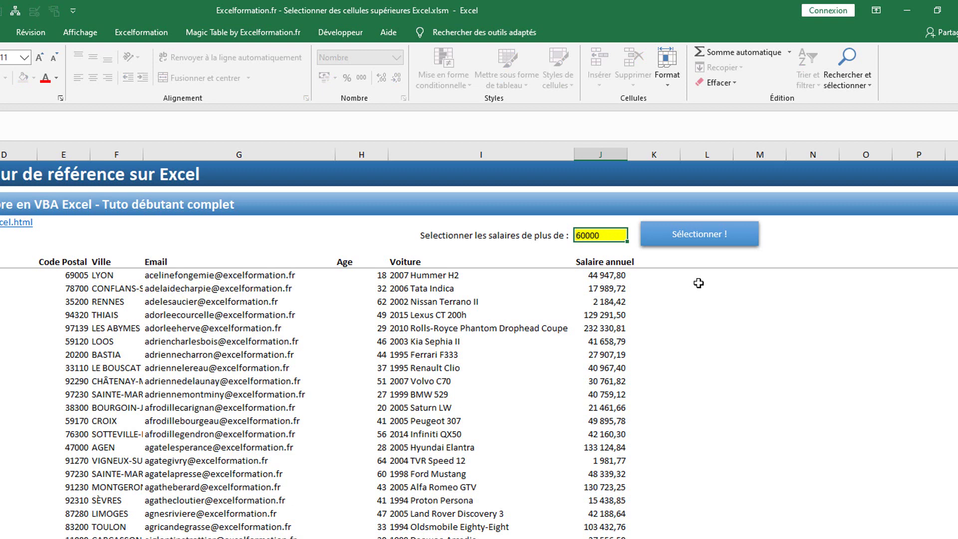
pyautogui.click(704, 226)
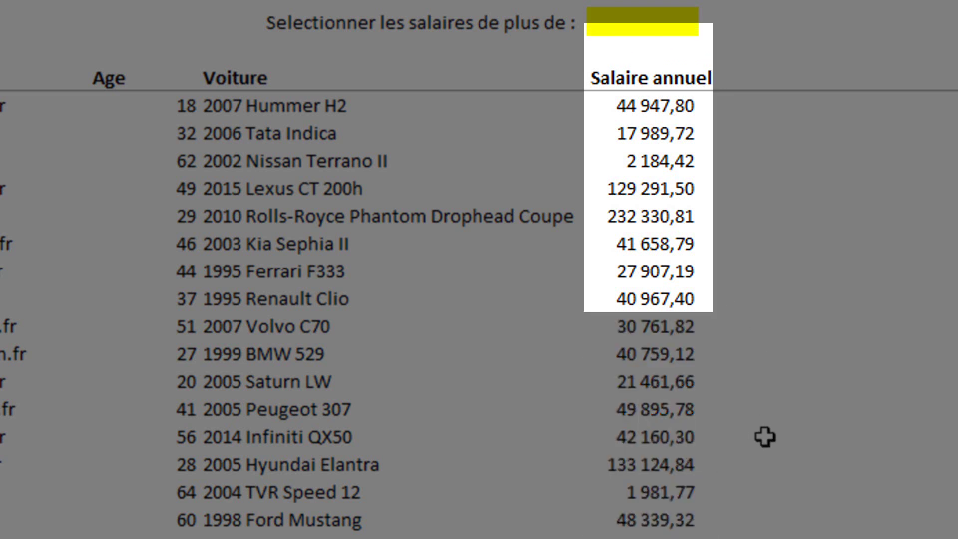
# Enter 40 000 as the salary threshold in the yellow cell J5
pyautogui.click(642, 27)
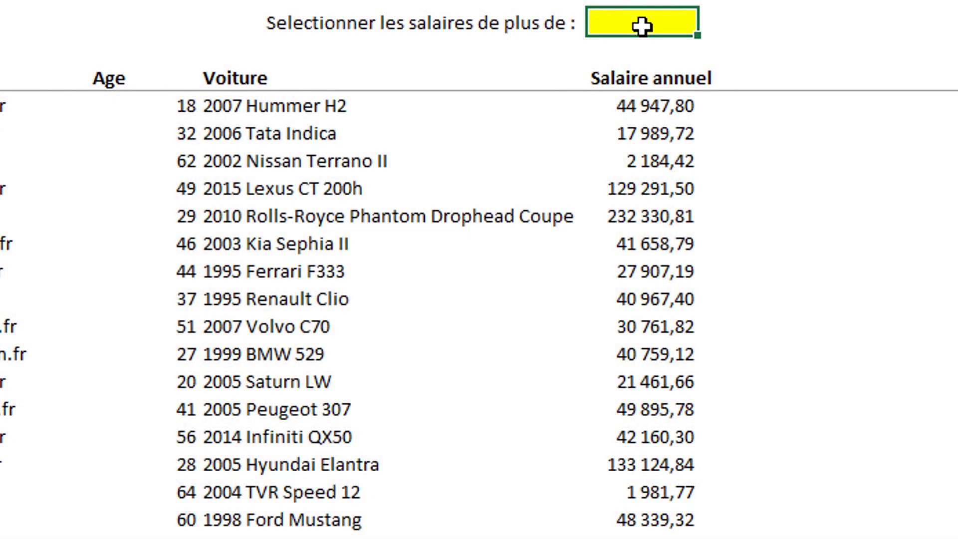
pyautogui.write('40 ')
pyautogui.write('000')
pyautogui.press('Return')
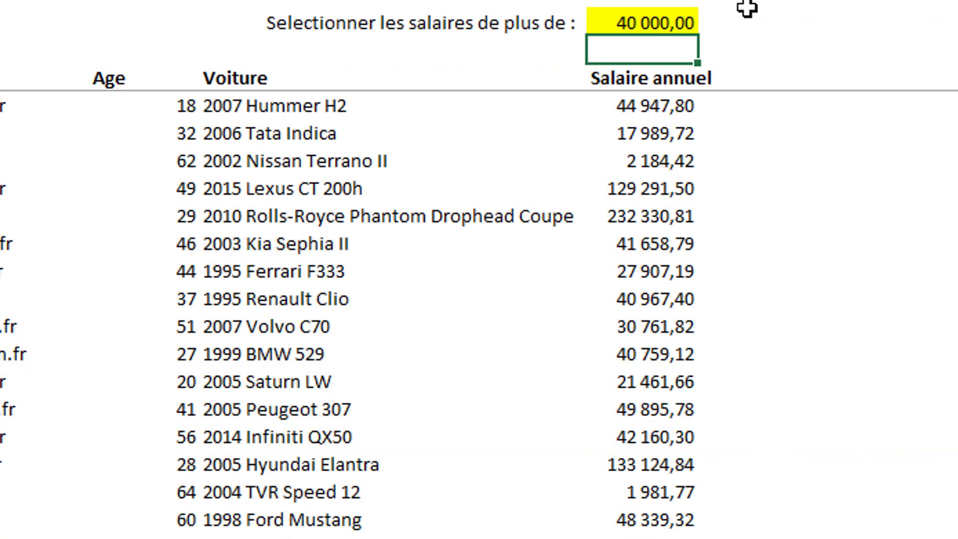
pyautogui.click(657, 24)
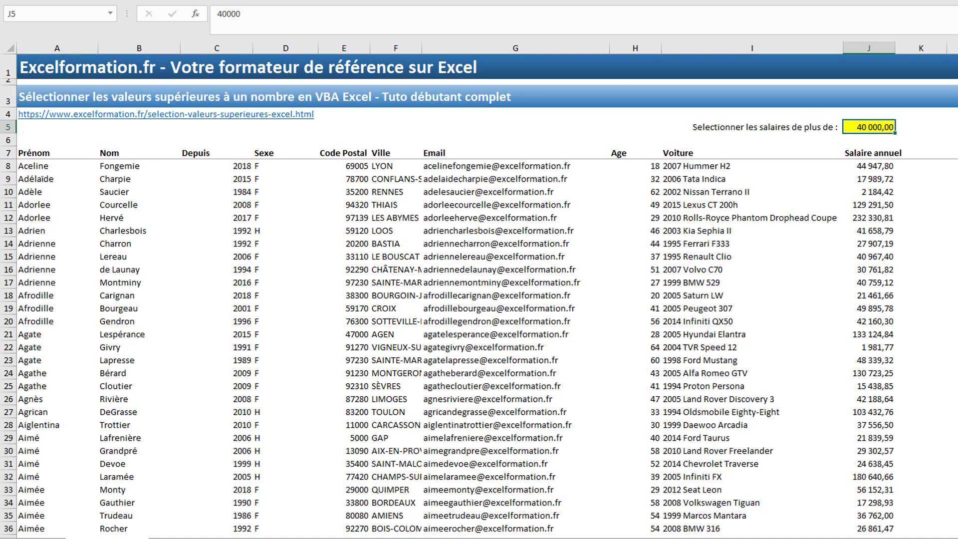
# Define the name 'montantFiltre' for cell J5 through the Name Box
pyautogui.click(51, 15)
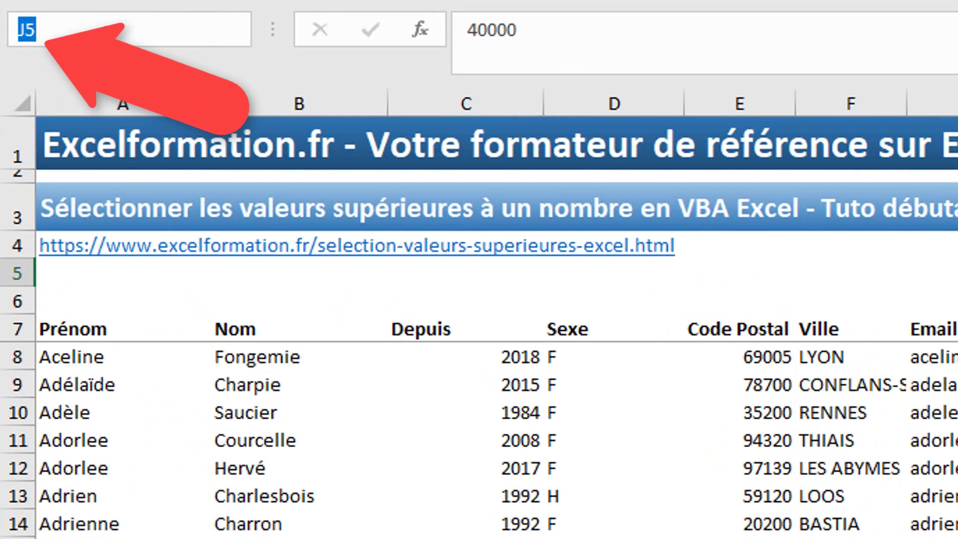
pyautogui.write('mon')
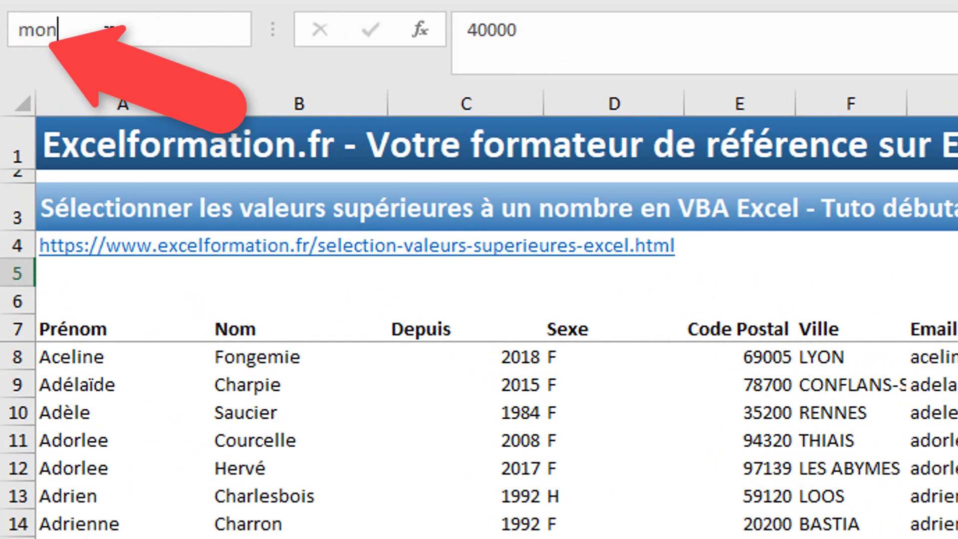
pyautogui.write('tantFilt')
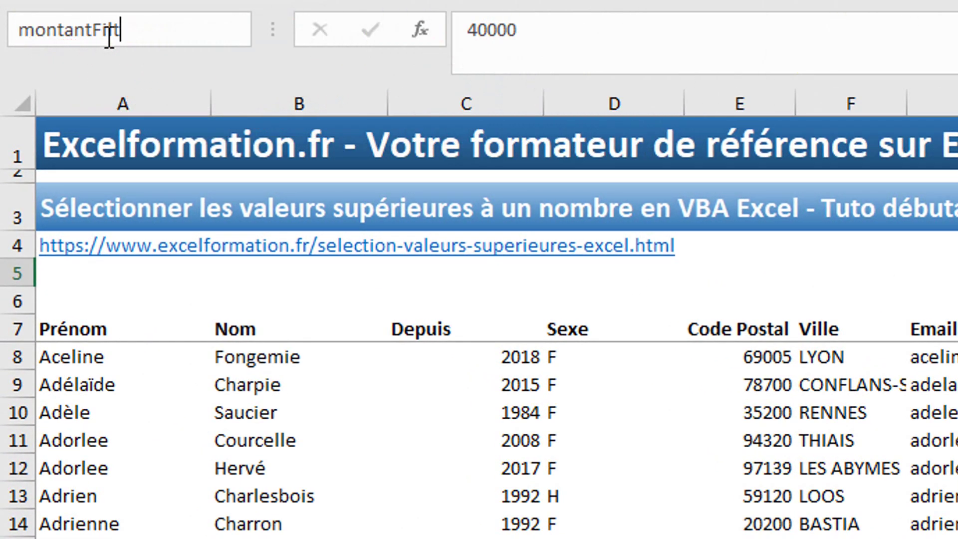
pyautogui.write('re')
pyautogui.press('Return')
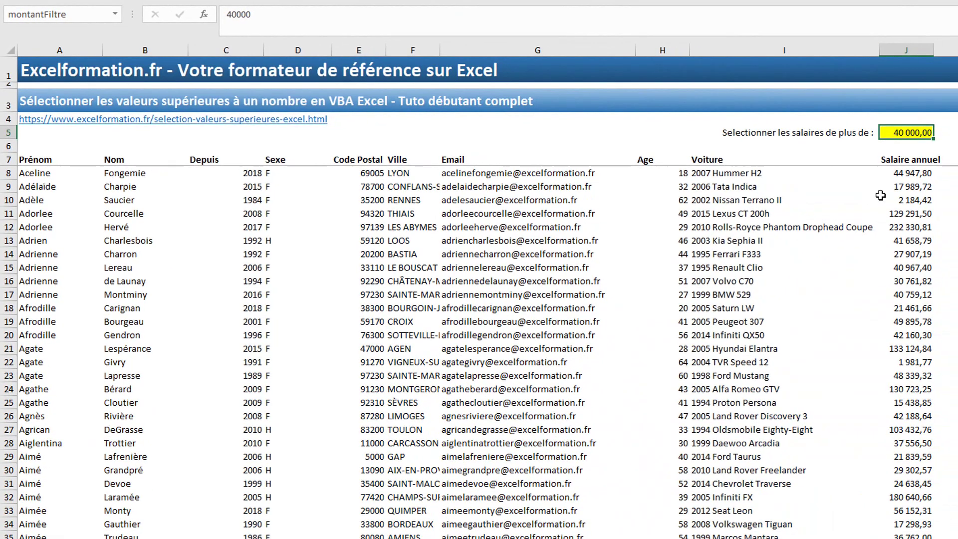
# Select the Salaire annuel values from J8 down to the last record on row 1430
pyautogui.click(906, 174)
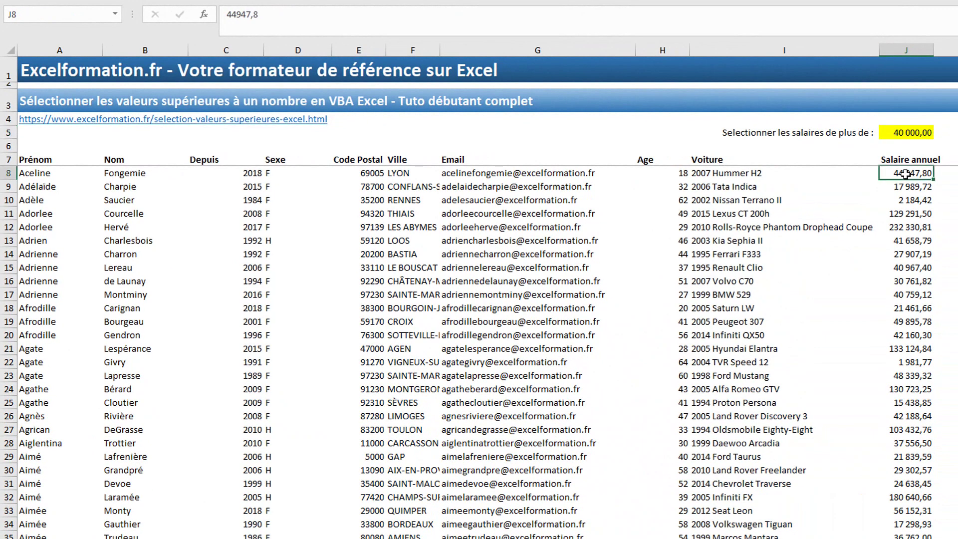
pyautogui.moveTo(906, 174); pyautogui.dragTo(909, 329)
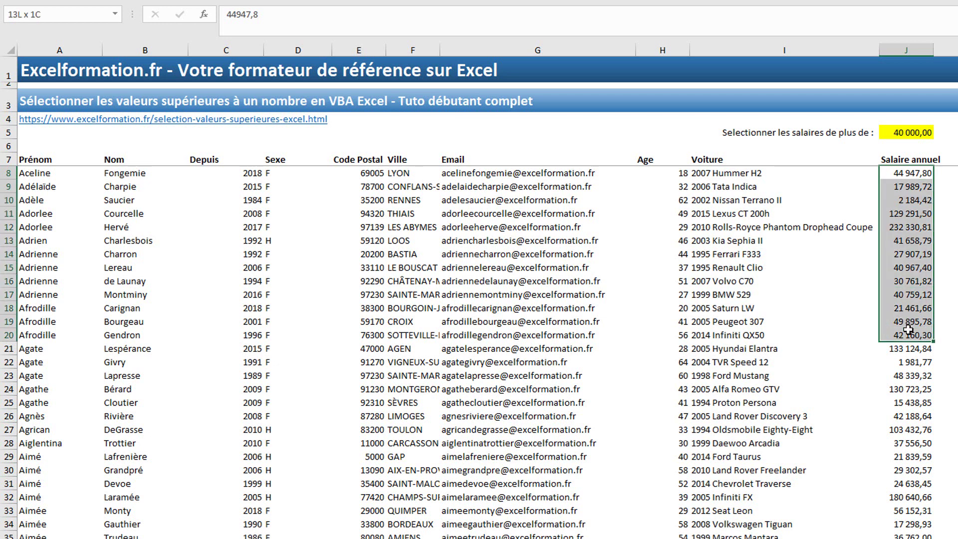
pyautogui.moveTo(908, 330); pyautogui.dragTo(908, 330)
pyautogui.click(922, 173)
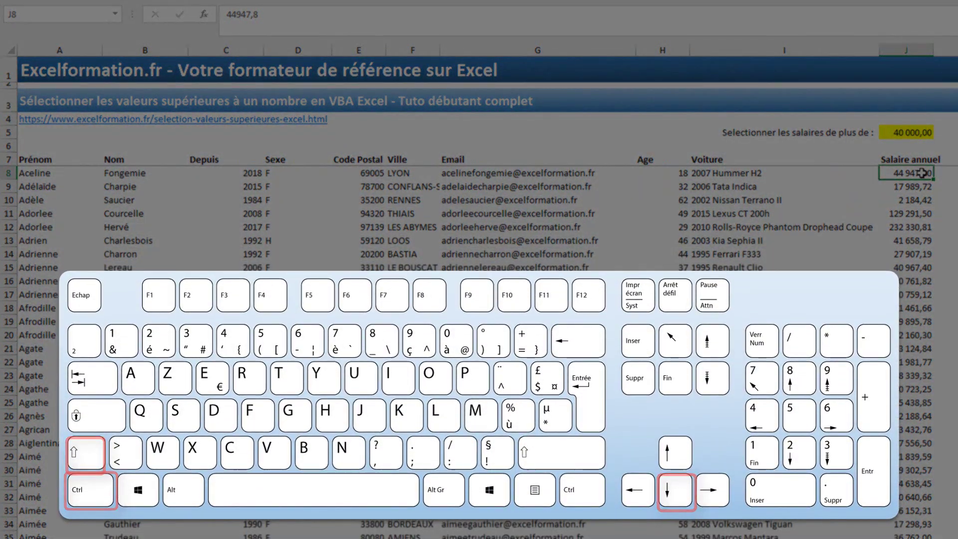
pyautogui.hotkey('ctrl', 'shift', 'Down')
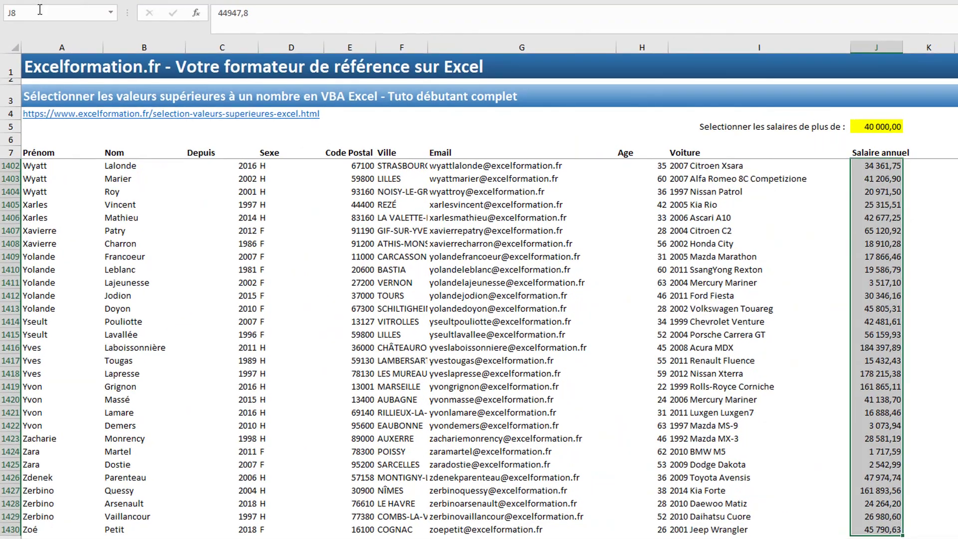
# Name the selected salary range 'salaires' and open the VBA editor with Alt+F11
pyautogui.click(40, 10)
pyautogui.write('sala')
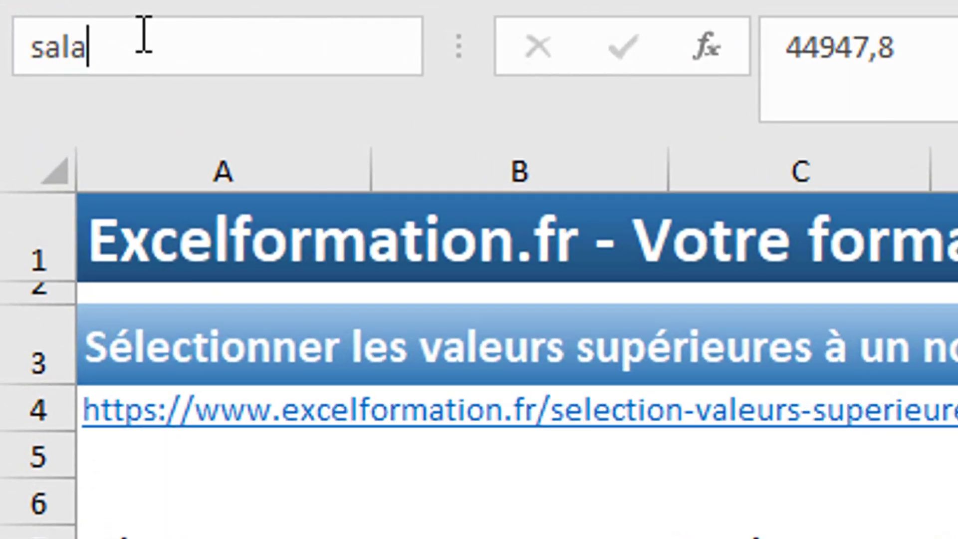
pyautogui.write('ires')
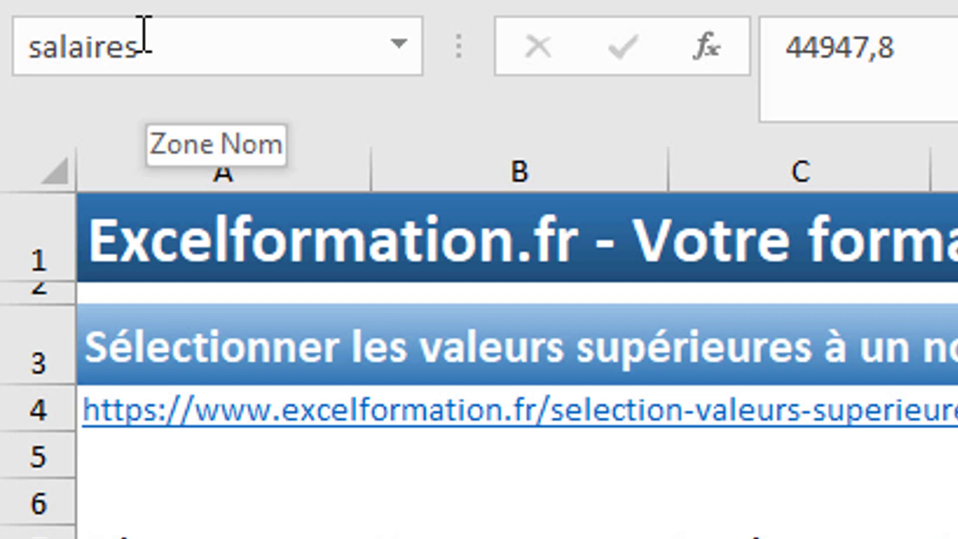
pyautogui.hotkey('alt', 'F11')
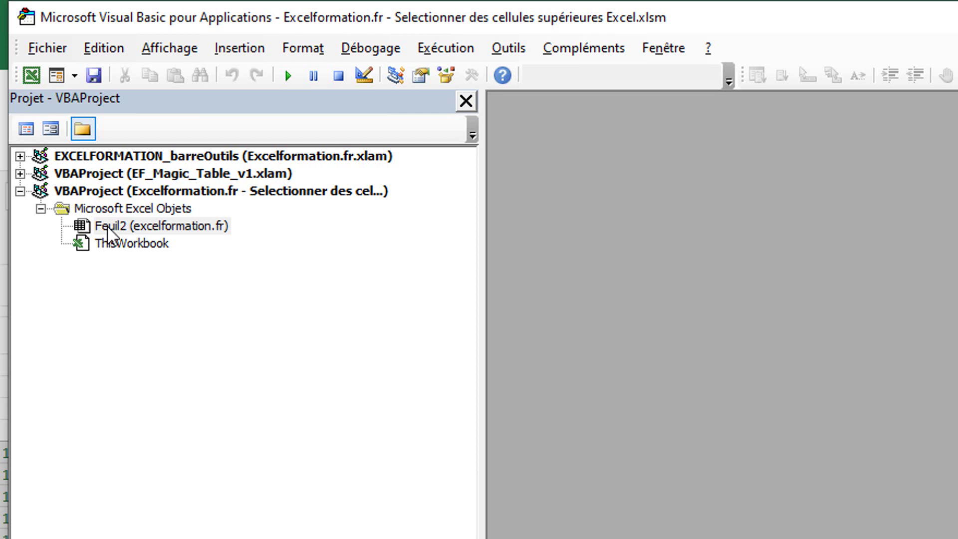
# Insert a new code module into the workbook's project via Insertion > Module
pyautogui.click(256, 50)
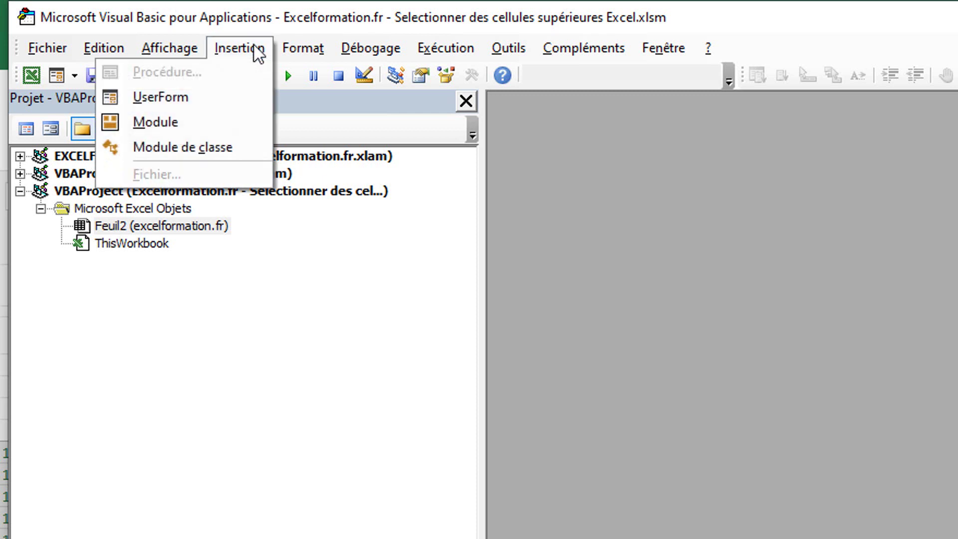
pyautogui.click(184, 128)
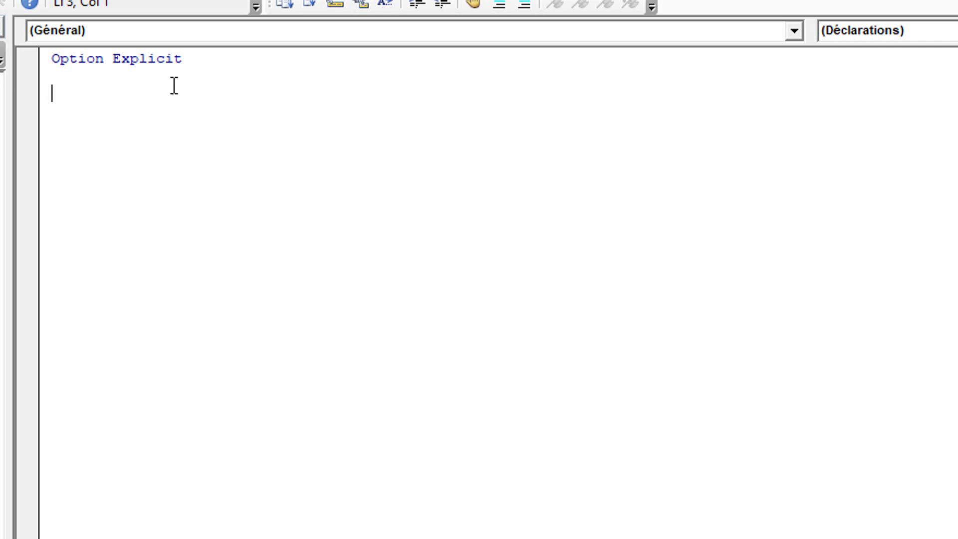
# Create an empty 'Sub selectionValeur()' procedure ending with End Sub
pyautogui.write('sub')
pyautogui.write('s')
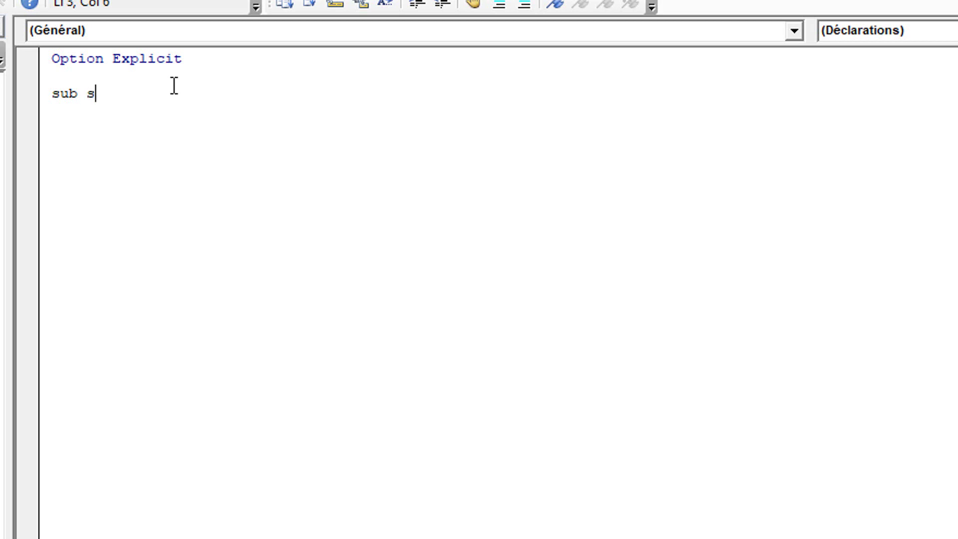
pyautogui.write('election')
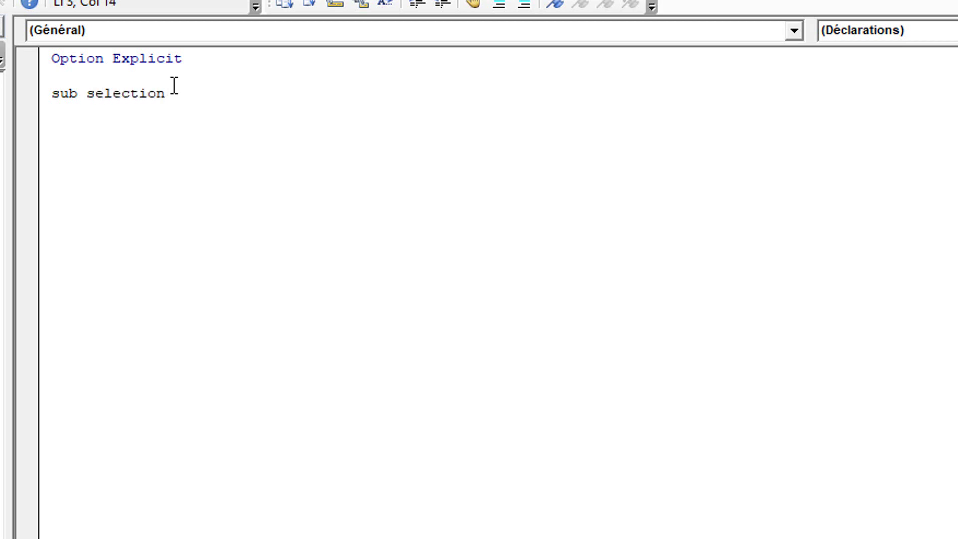
pyautogui.write('Va')
pyautogui.write('leur')
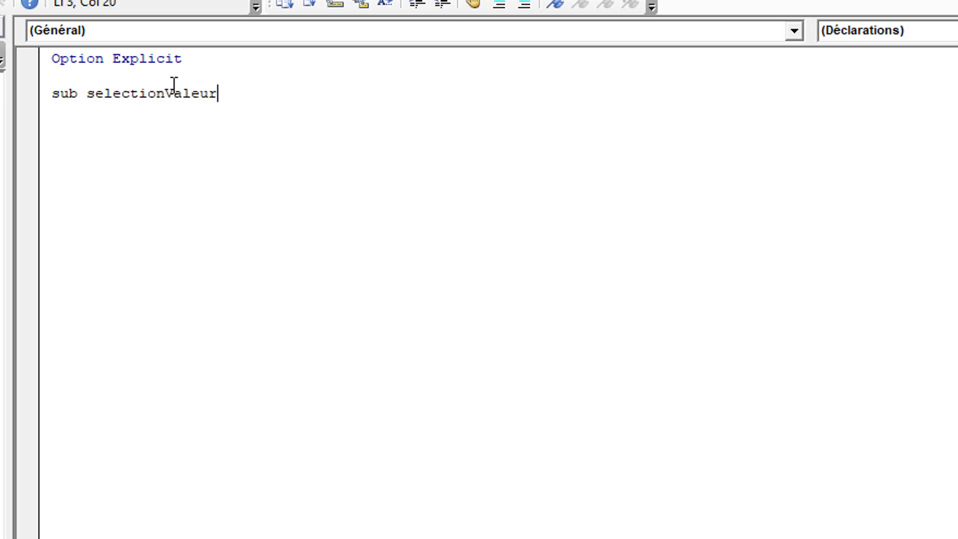
pyautogui.press('Return')
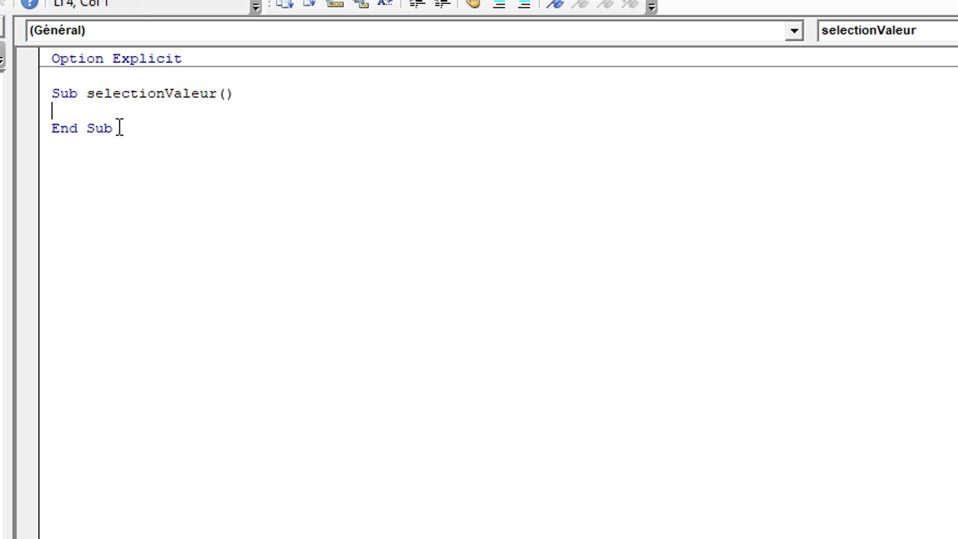
# Add the parameters 'plage As Range, valeurMin As Double' to the selectionValeur declaration
pyautogui.click(253, 93)
pyautogui.press('Left')
pyautogui.write('plag')
pyautogui.write('e')
pyautogui.write(',')
pyautogui.write('va')
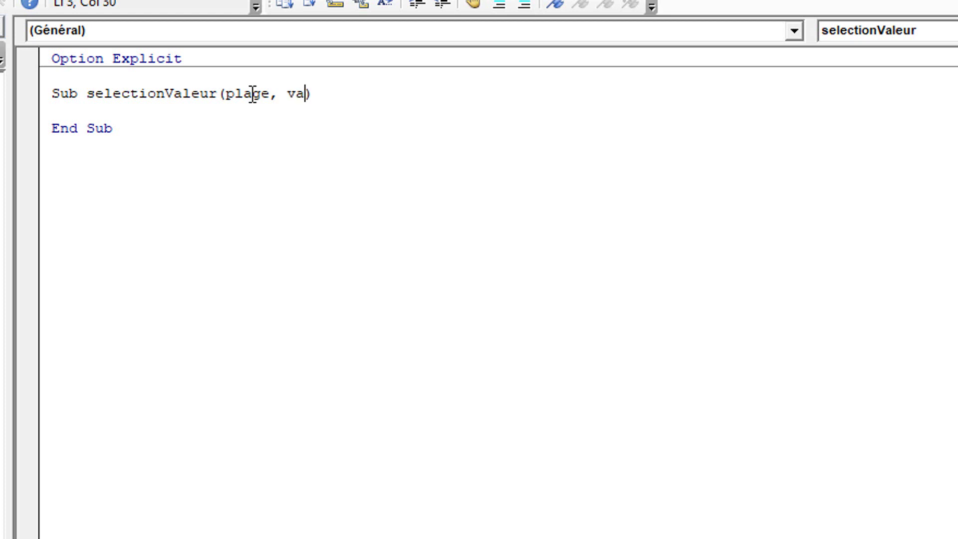
pyautogui.write('leurMi')
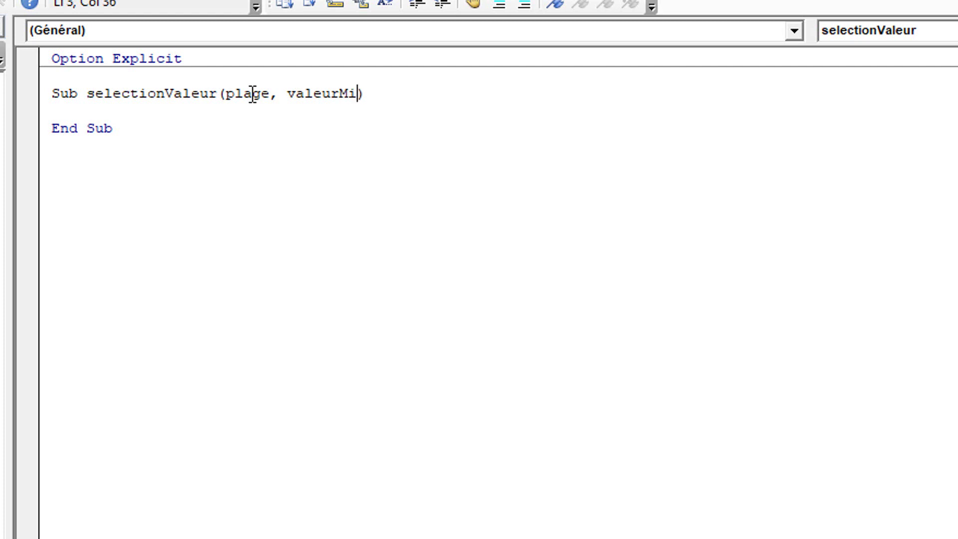
pyautogui.write('n')
pyautogui.click(269, 99)
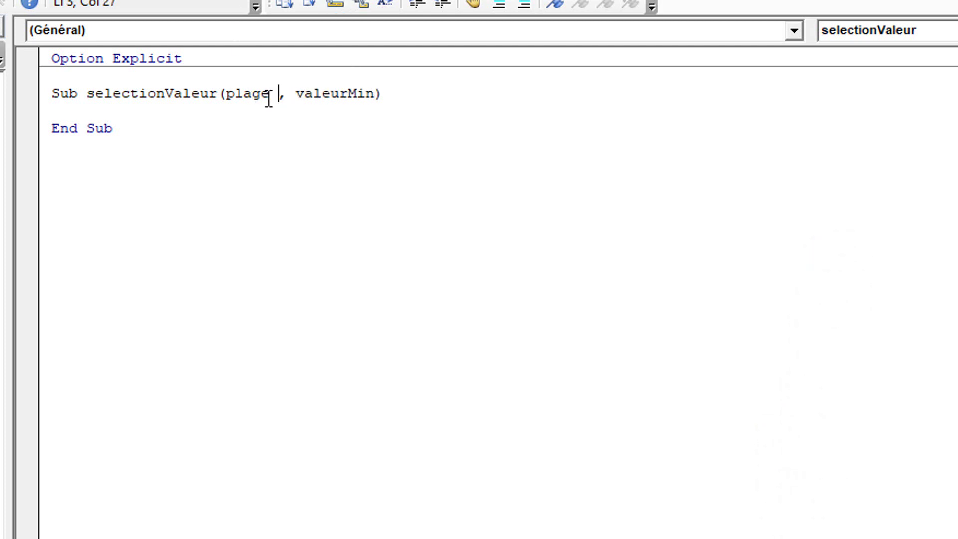
pyautogui.write('as')
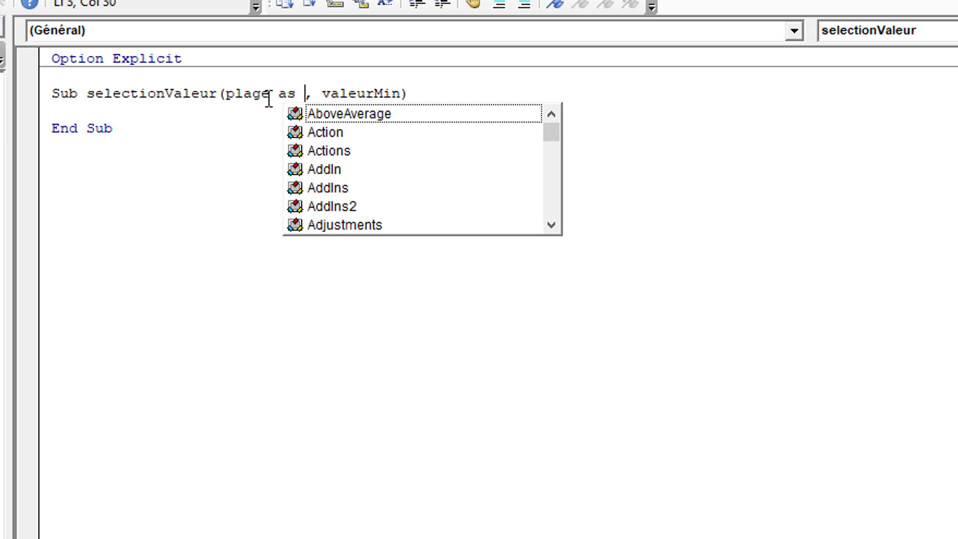
pyautogui.write(' range')
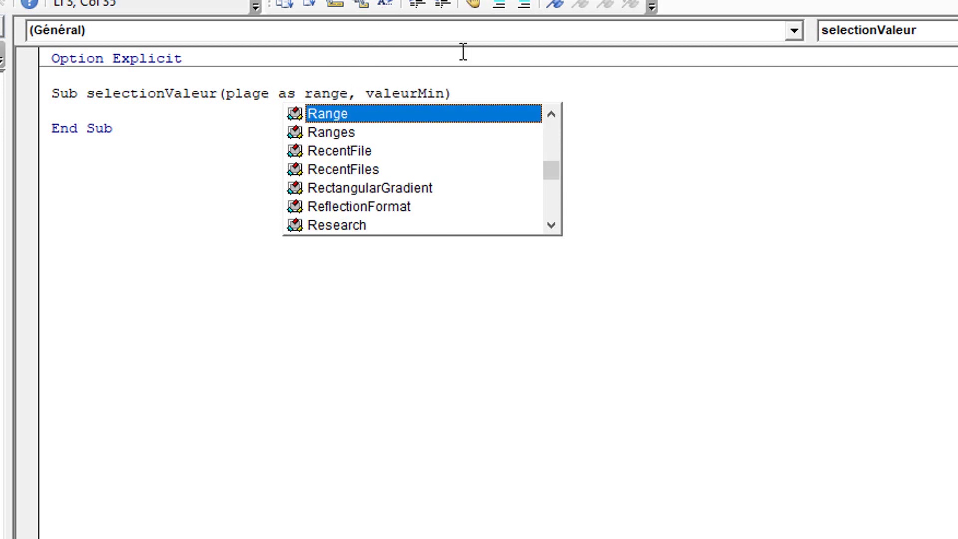
pyautogui.click(444, 94)
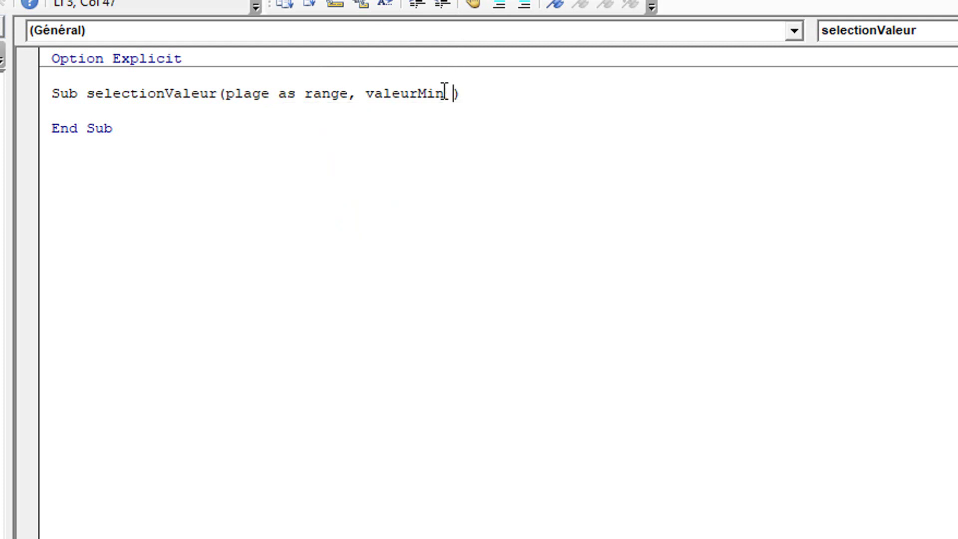
pyautogui.write('as ')
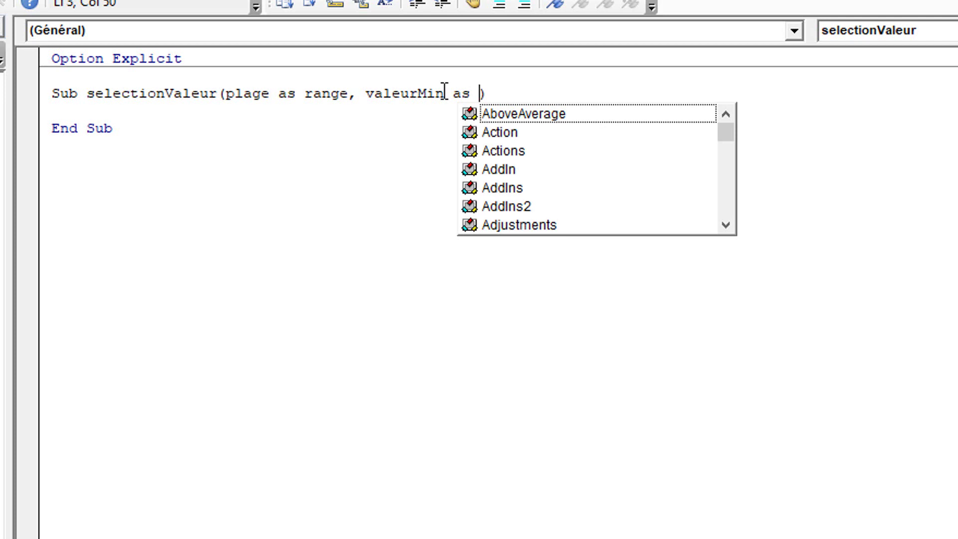
pyautogui.write('d')
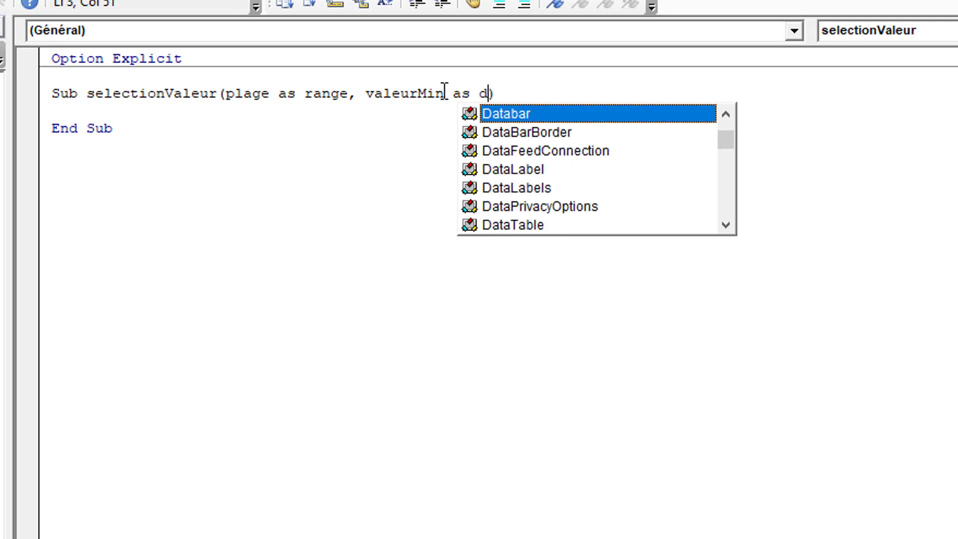
pyautogui.write('ouble')
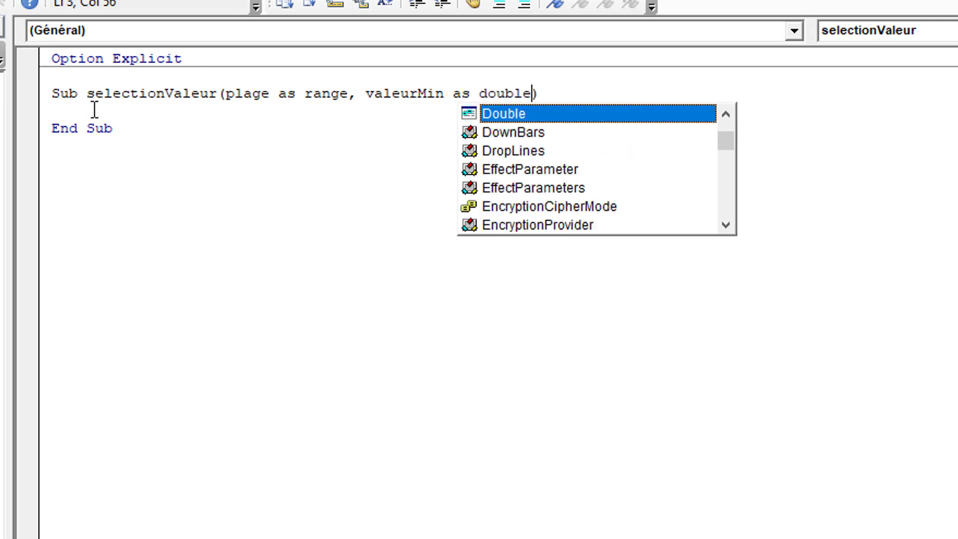
pyautogui.click(98, 109)
pyautogui.press('Tab')
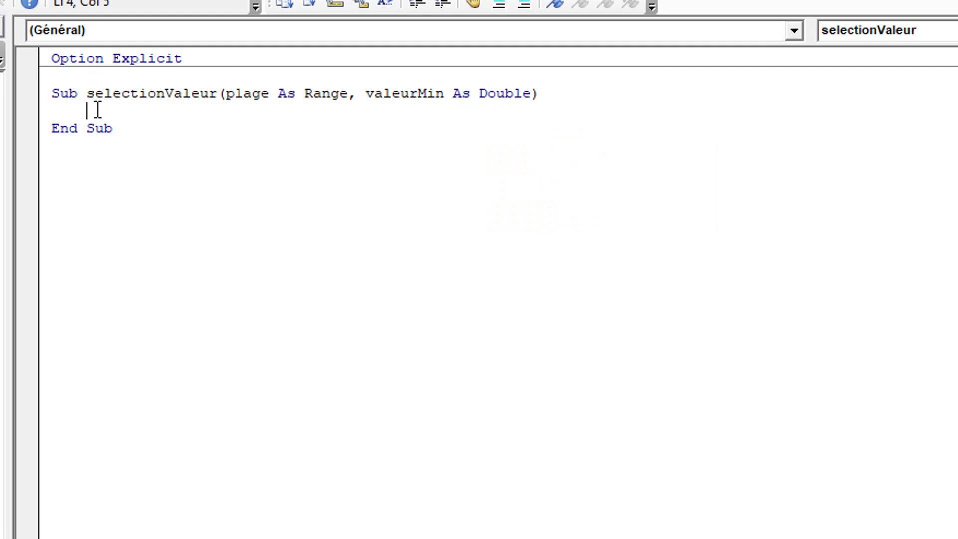
# Declare 'Dim c As Range, resultat As Range' at the top of the procedure body
pyautogui.write('dim')
pyautogui.write('c')
pyautogui.write('a')
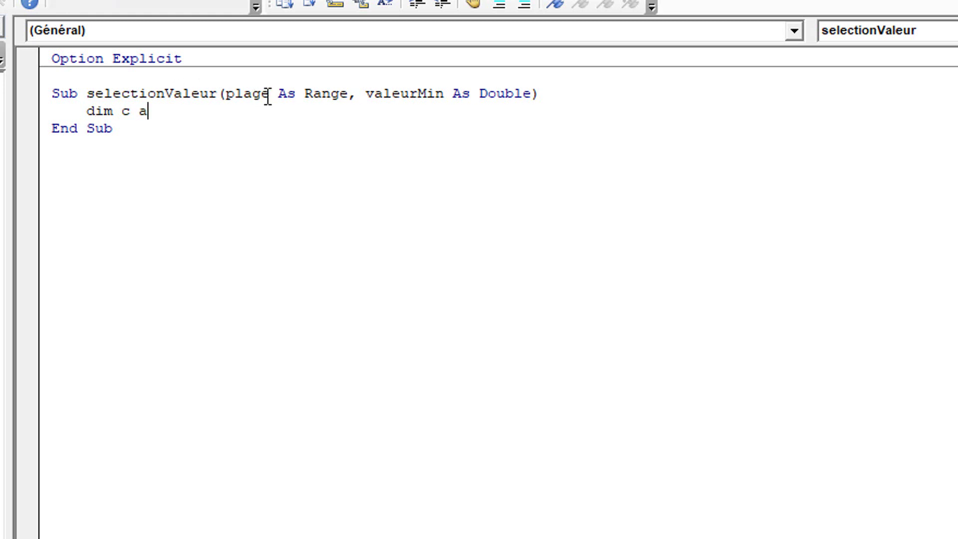
pyautogui.write('s ran')
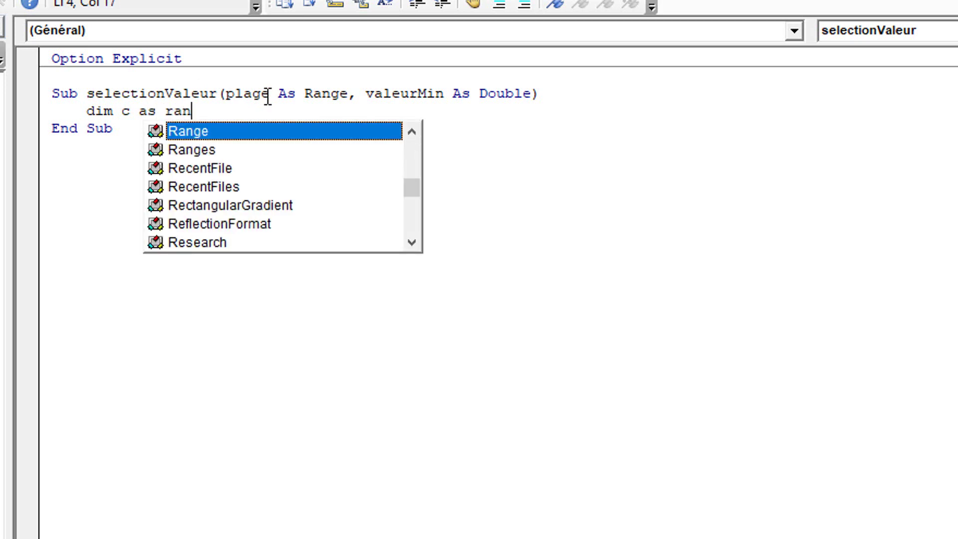
pyautogui.press('Tab')
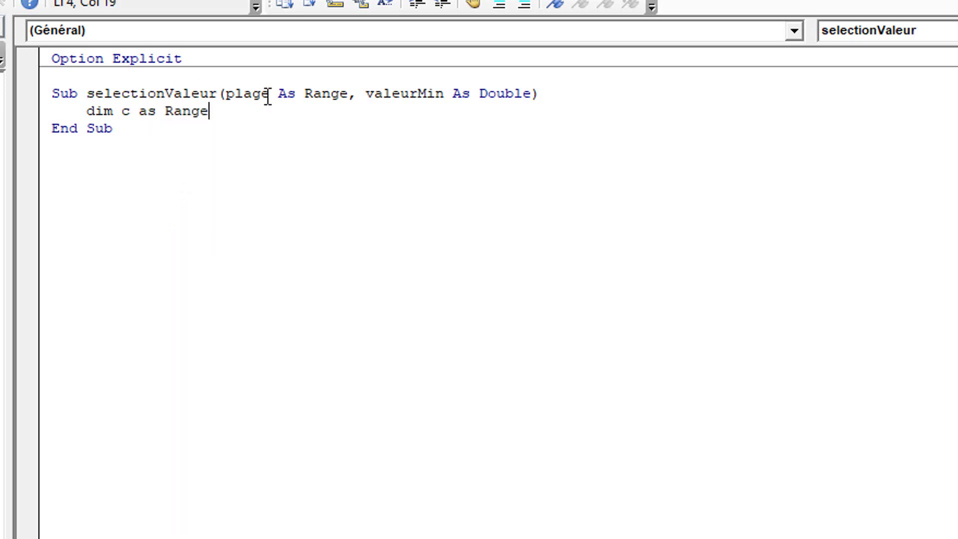
pyautogui.write(',')
pyautogui.write(' resultat')
pyautogui.write(' as ')
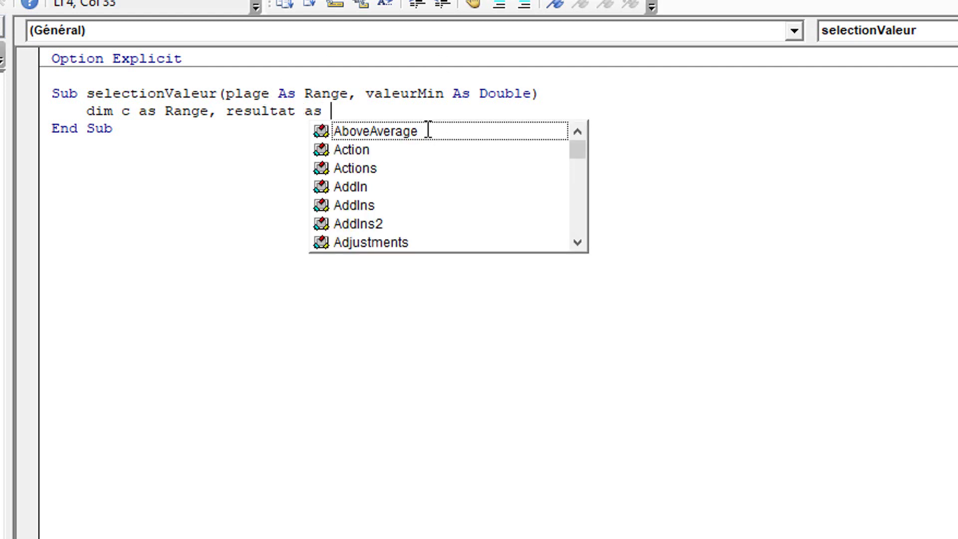
pyautogui.write('ra')
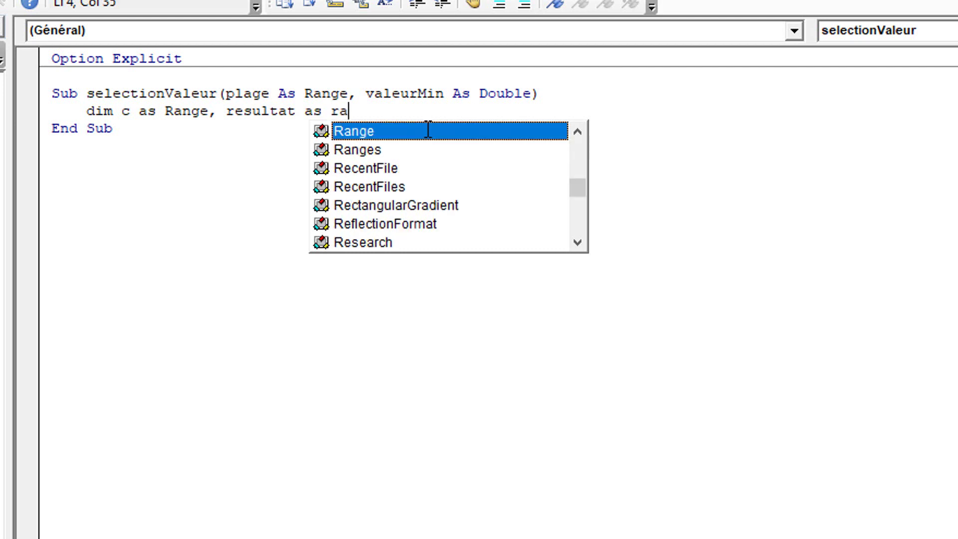
pyautogui.write('nge')
pyautogui.press('Return')
pyautogui.press('Return')
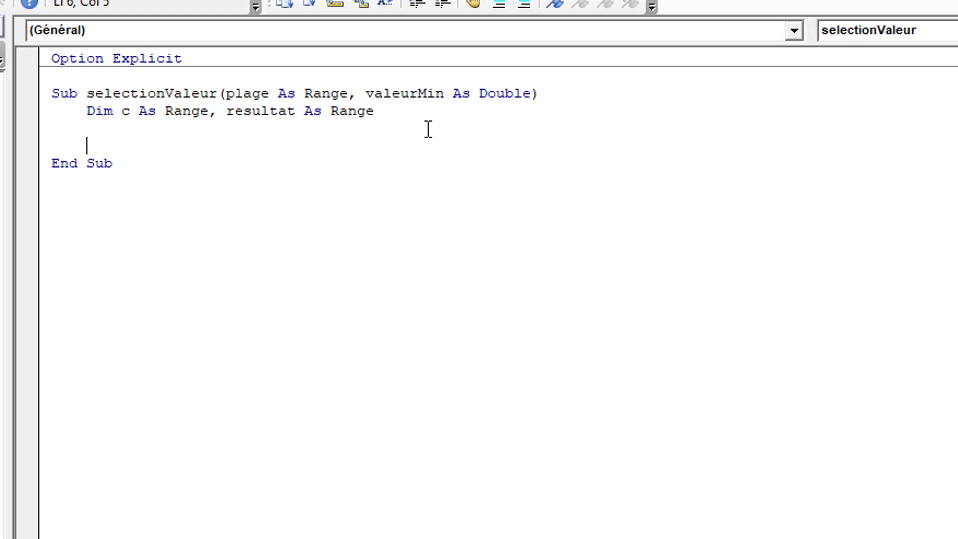
# Write a 'For Each c In plage' … 'Next' loop and position inside its empty body
pyautogui.write('for ')
pyautogui.write('each ')
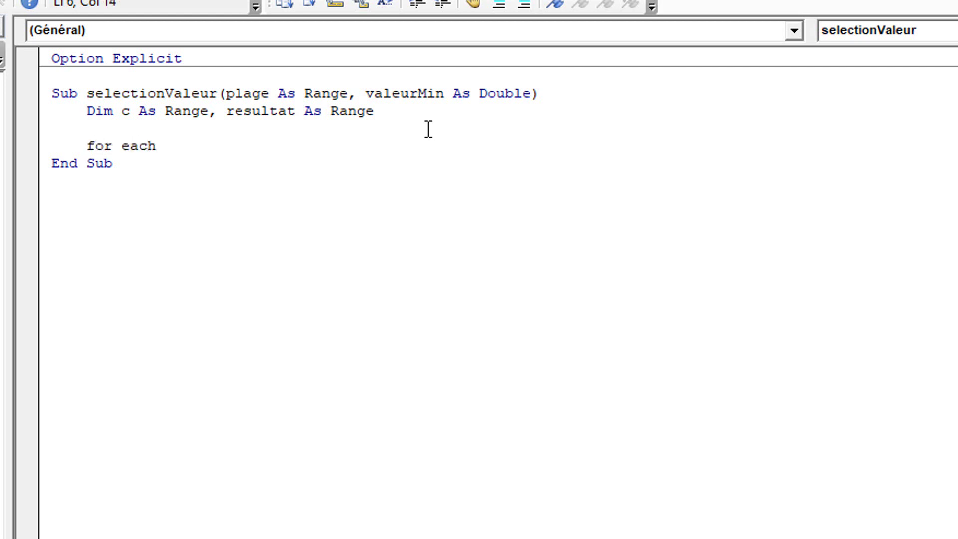
pyautogui.write('c')
pyautogui.write(' in ')
pyautogui.write('plage')
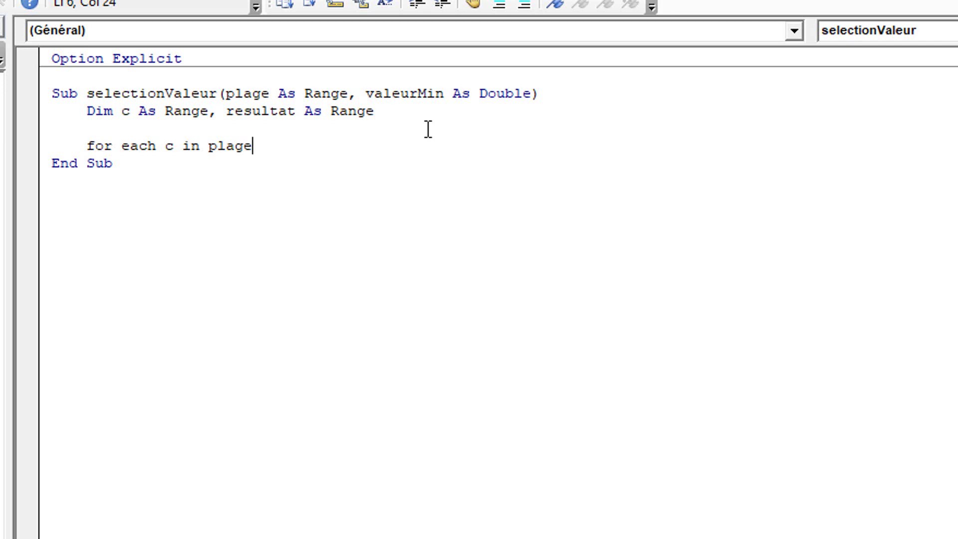
pyautogui.press('Return')
pyautogui.press('Return')
pyautogui.write('next')
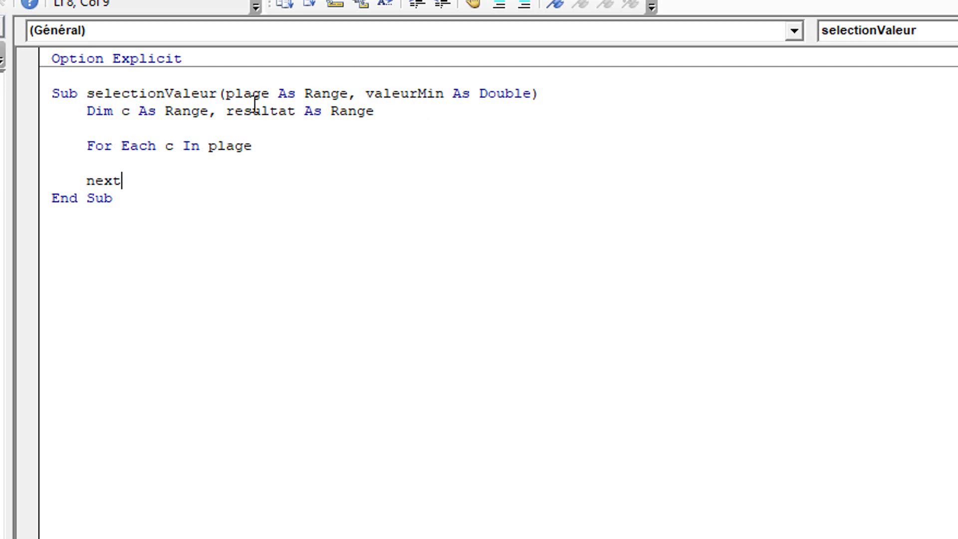
pyautogui.click(172, 166)
# Add an indented If IsNumeric(c) Then … End If block inside the loop
pyautogui.press('Tab')
pyautogui.write('if ')
pyautogui.write('c')
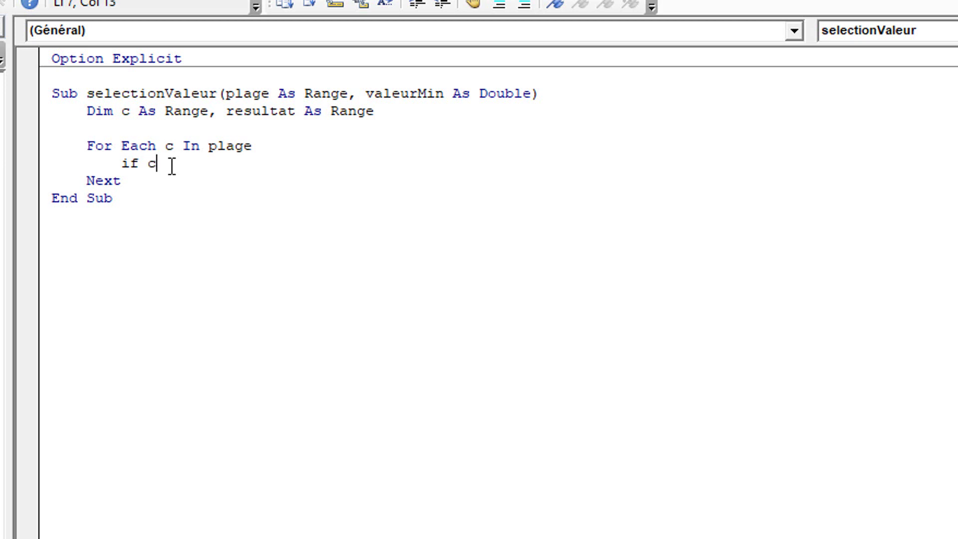
pyautogui.press('BackSpace')
pyautogui.write('isnum')
pyautogui.write('eric')
pyautogui.write('(')
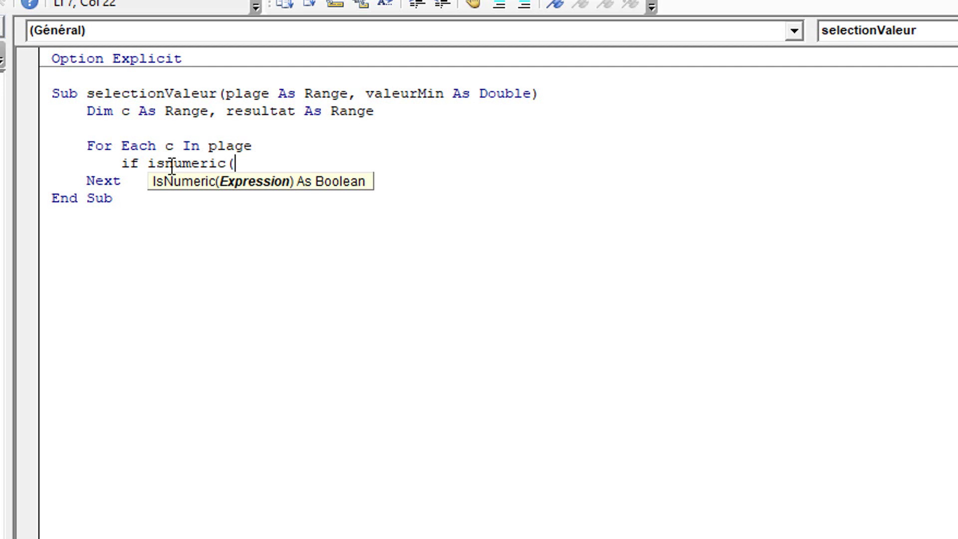
pyautogui.write('c)')
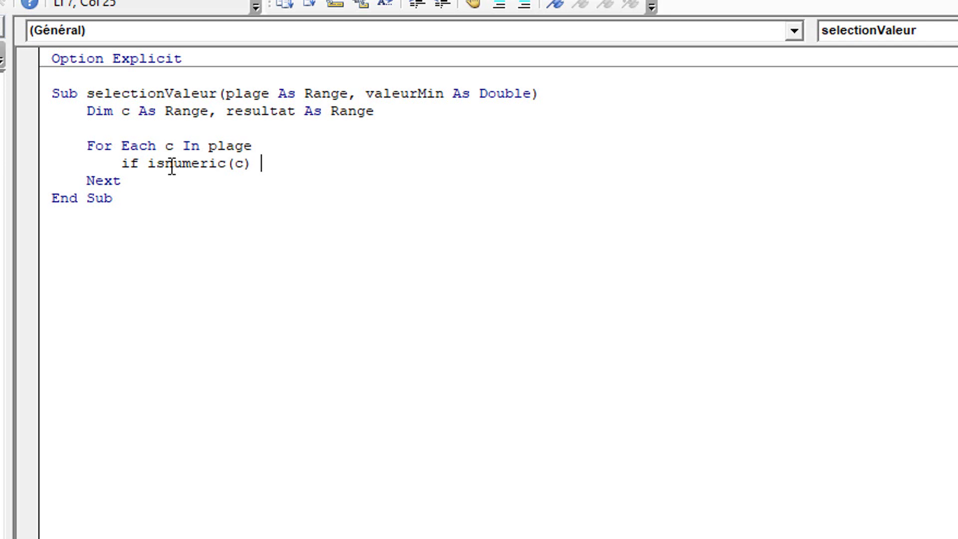
pyautogui.write('then')
pyautogui.press('Return')
pyautogui.press('Return')
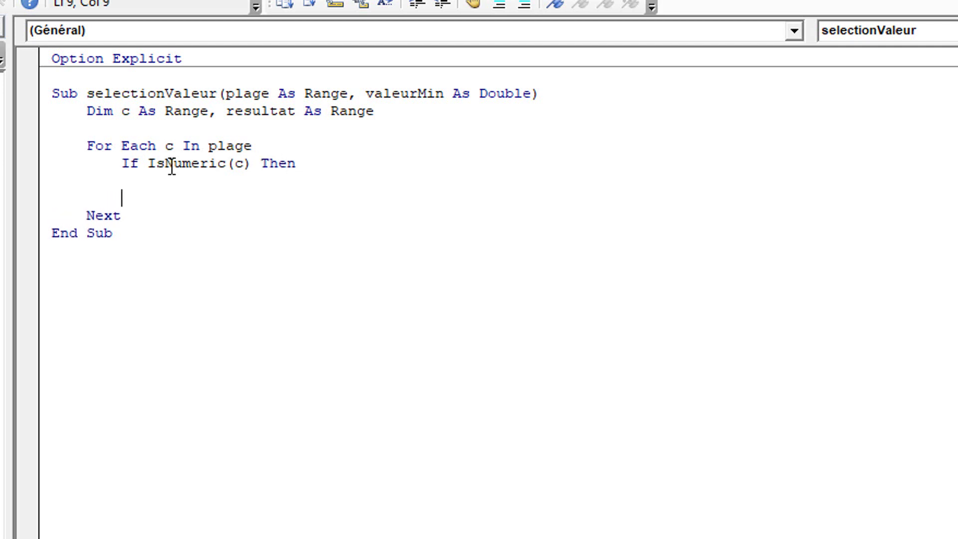
pyautogui.write('end')
pyautogui.write('if')
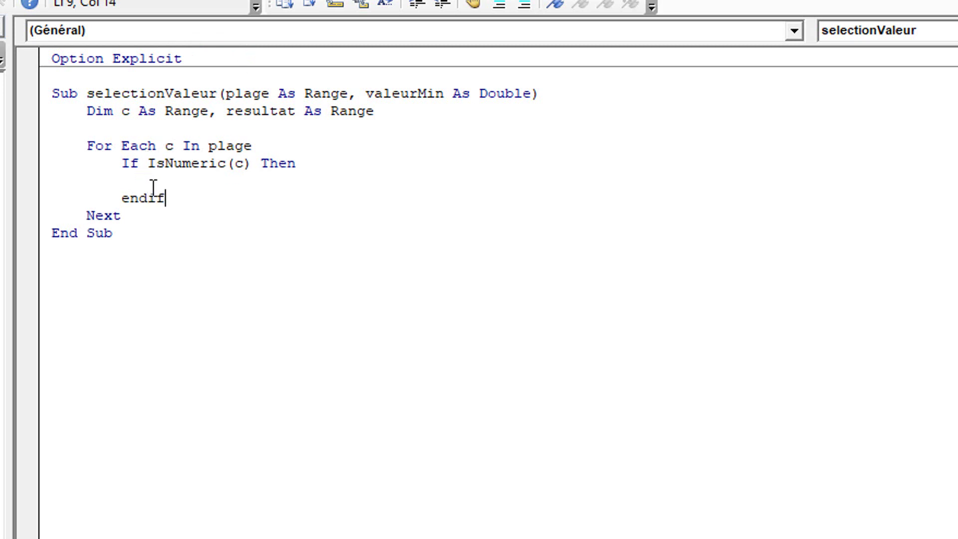
# Start a nested If on the blank line inside the IsNumeric block
pyautogui.press('Up')
pyautogui.click(153, 182)
pyautogui.write('if')
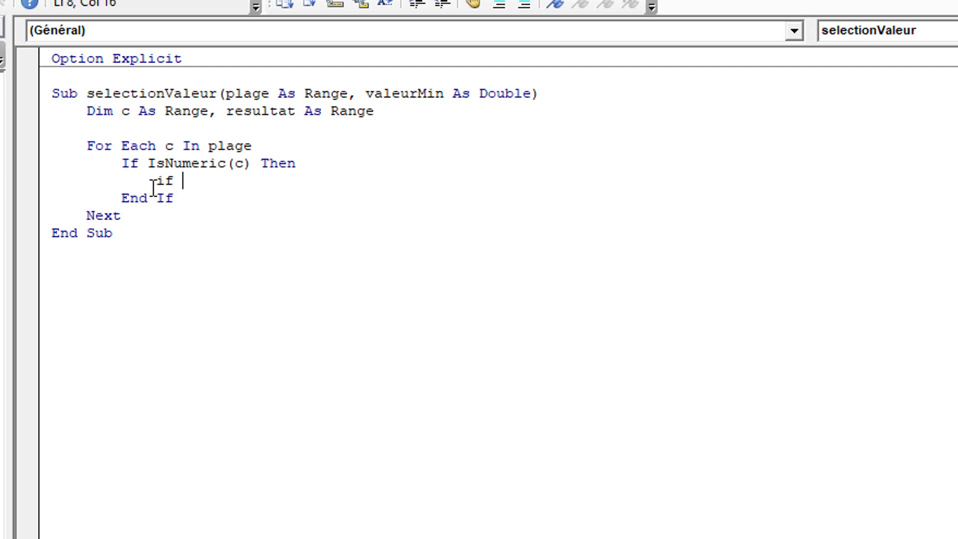
# Complete the nested If c > valeurMin Then, add an End line, and indent the empty body
pyautogui.write('c > ')
pyautogui.write('valeur')
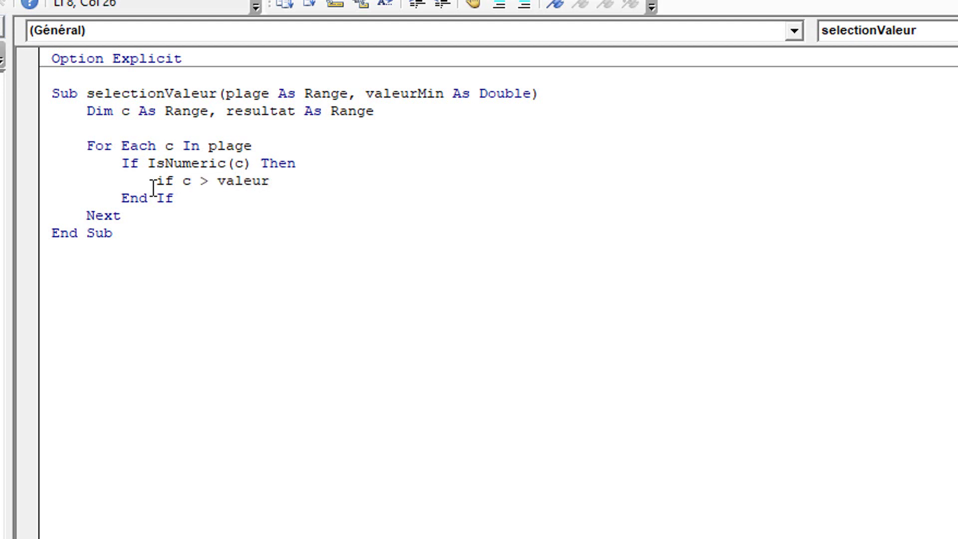
pyautogui.write('Min then')
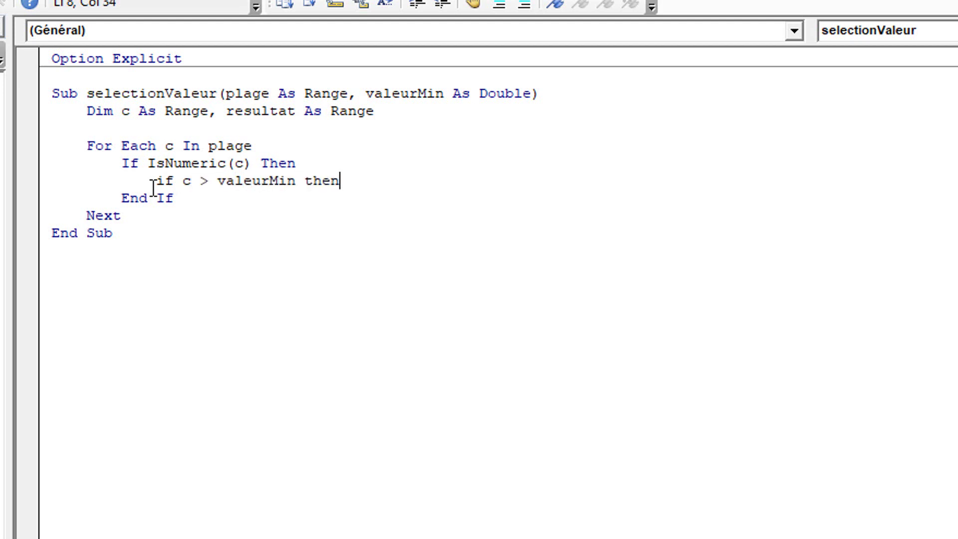
pyautogui.press('Return')
pyautogui.press('Return')
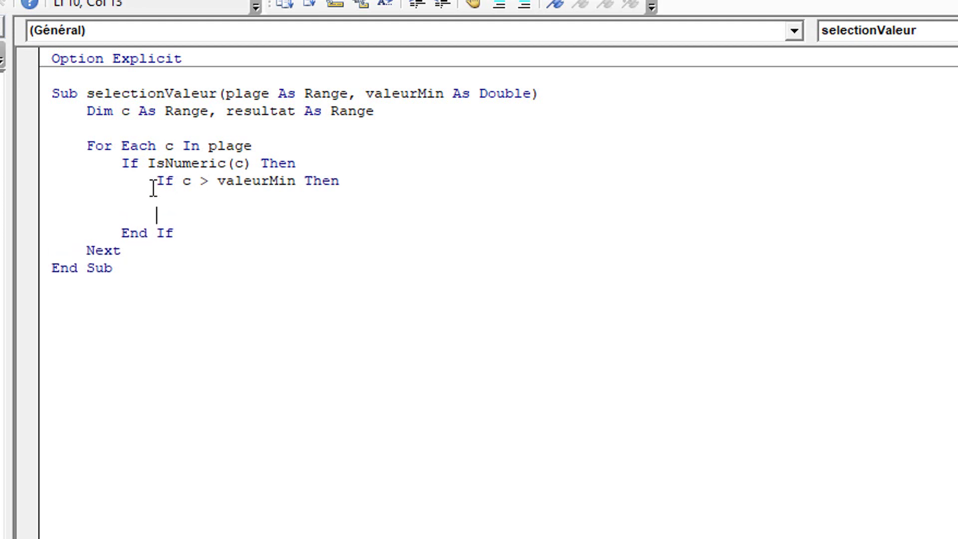
pyautogui.write('end')
pyautogui.click(153, 189)
pyautogui.press('Tab')
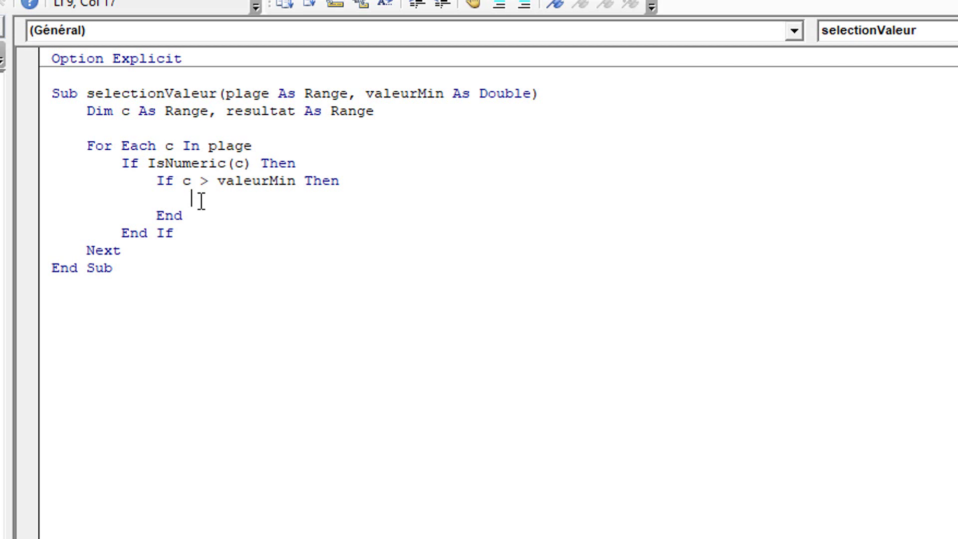
# Write Set resultat = Union(resultat, c) as the body of the valeurMin check
pyautogui.write('set')
pyautogui.write(' re')
pyautogui.write('sultat')
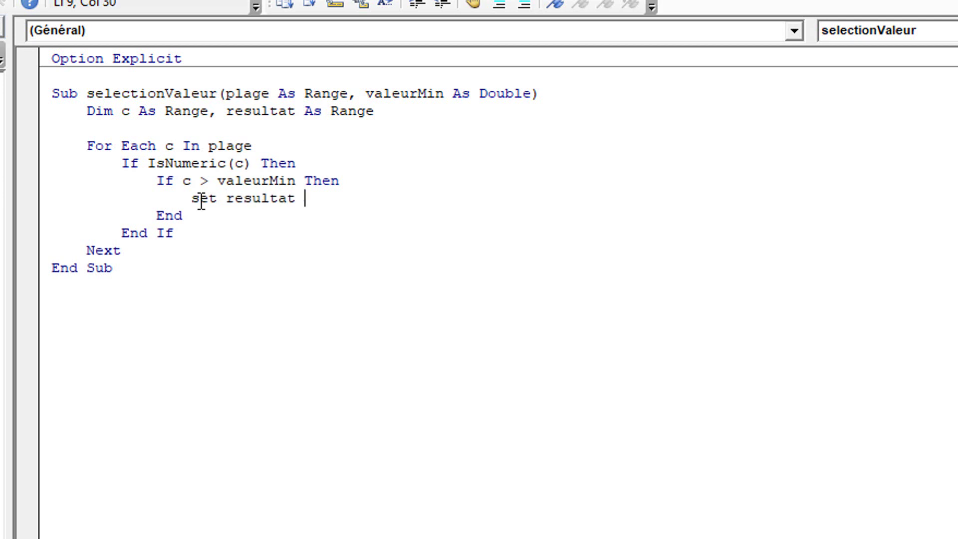
pyautogui.write(' = ')
pyautogui.write('un')
pyautogui.write('ion(')
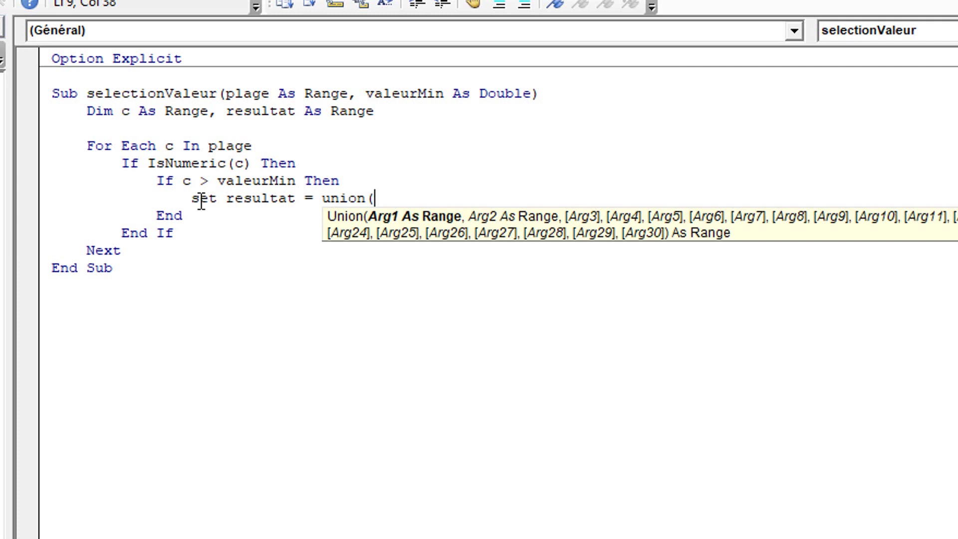
pyautogui.write('resultat')
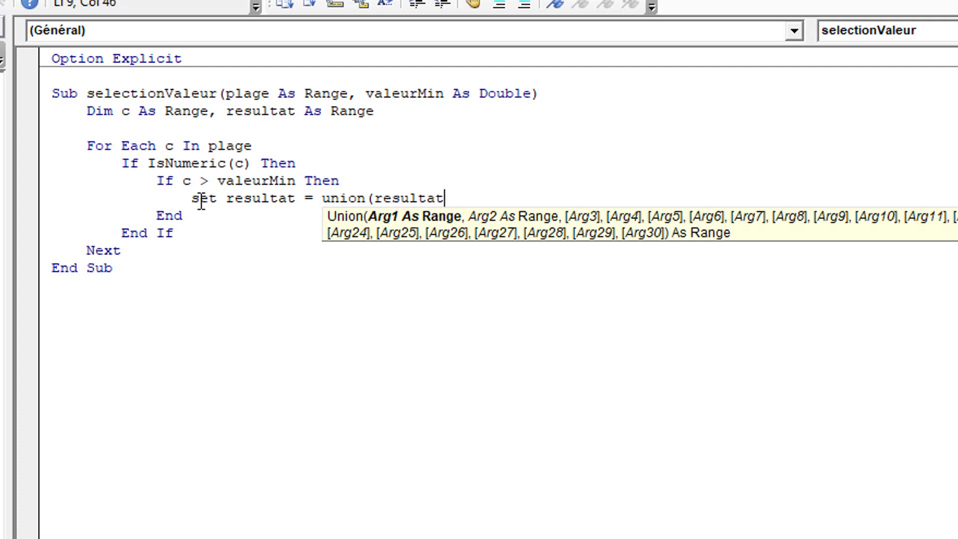
pyautogui.write(', c)')
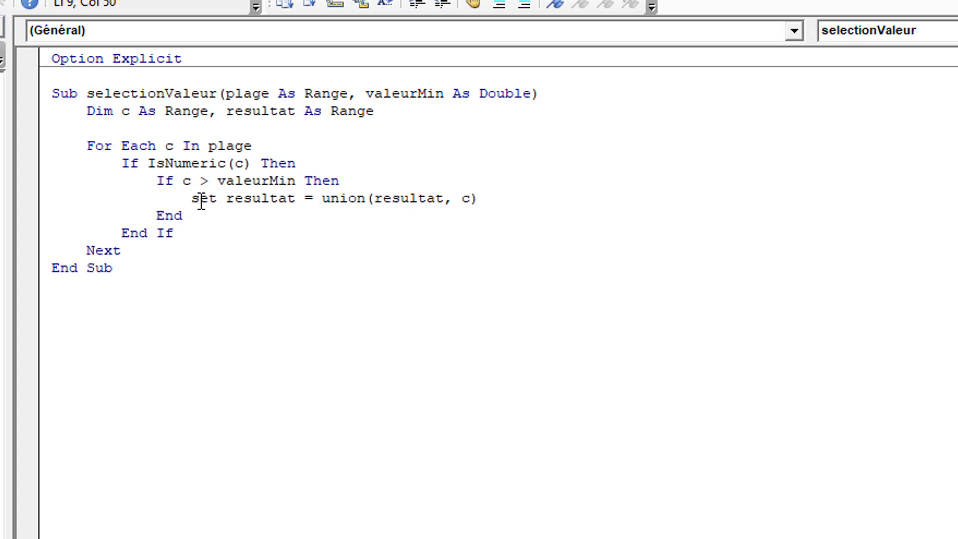
pyautogui.press('Down')
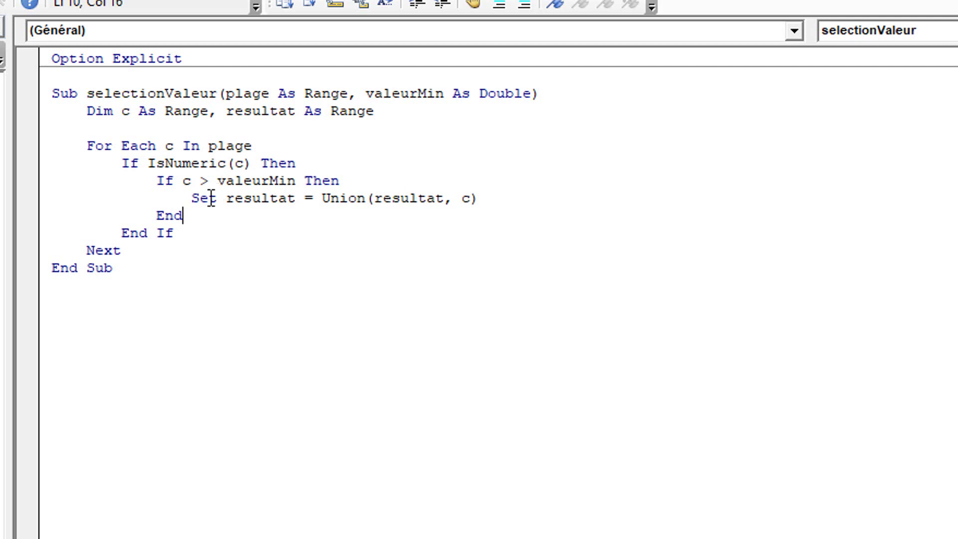
# Insert If resultat Is Nothing Then with an indented Set resultat = c before the Union line
pyautogui.click(192, 198)
pyautogui.write('f ')
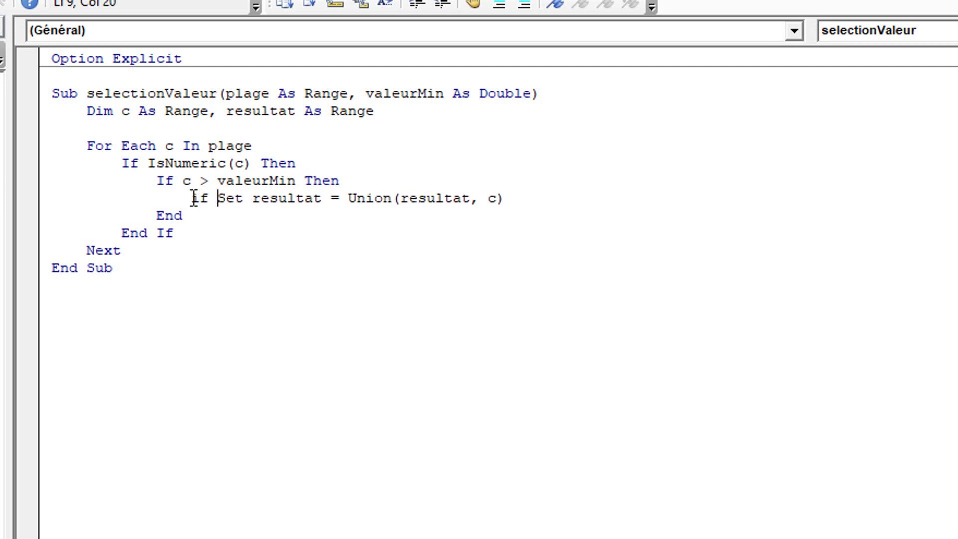
pyautogui.write('resultat ')
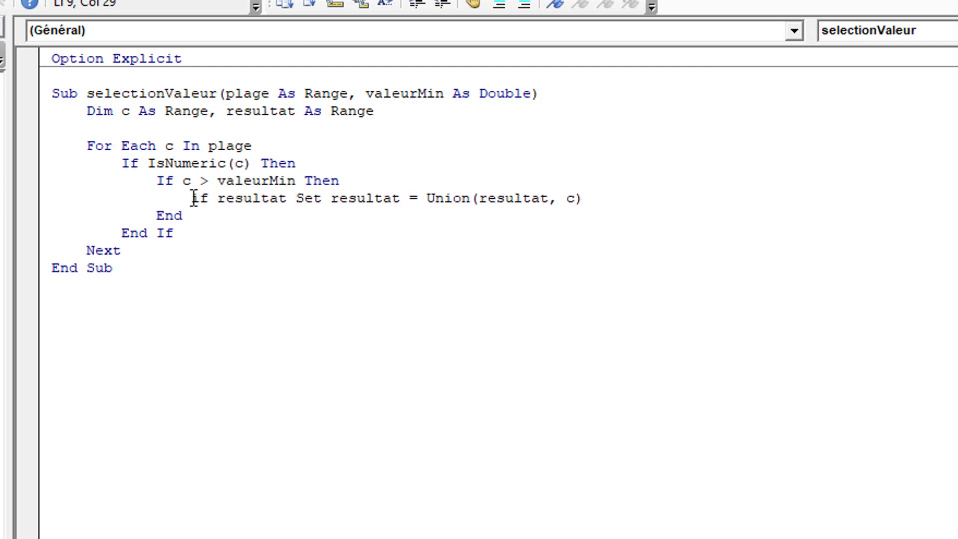
pyautogui.write('is noth')
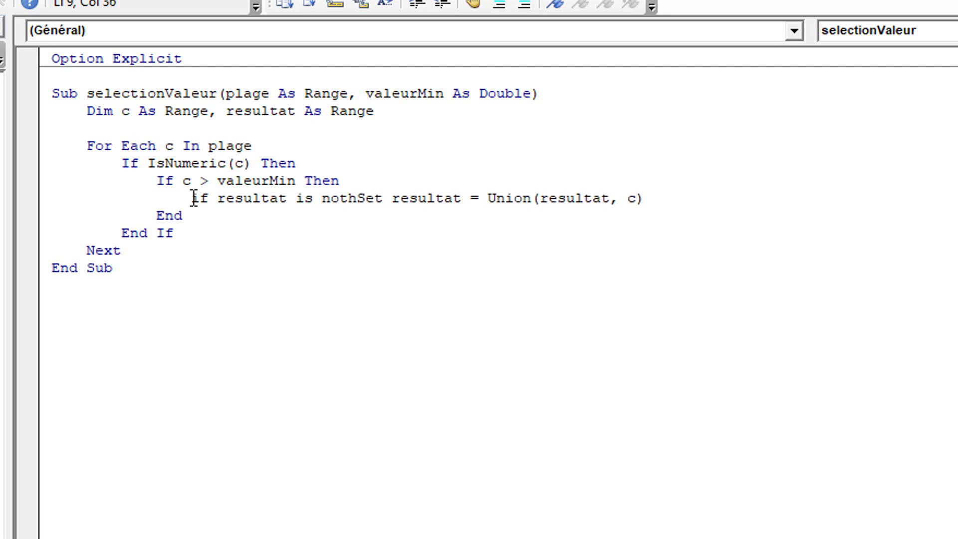
pyautogui.write('ing then')
pyautogui.press('Return')
pyautogui.press('Tab')
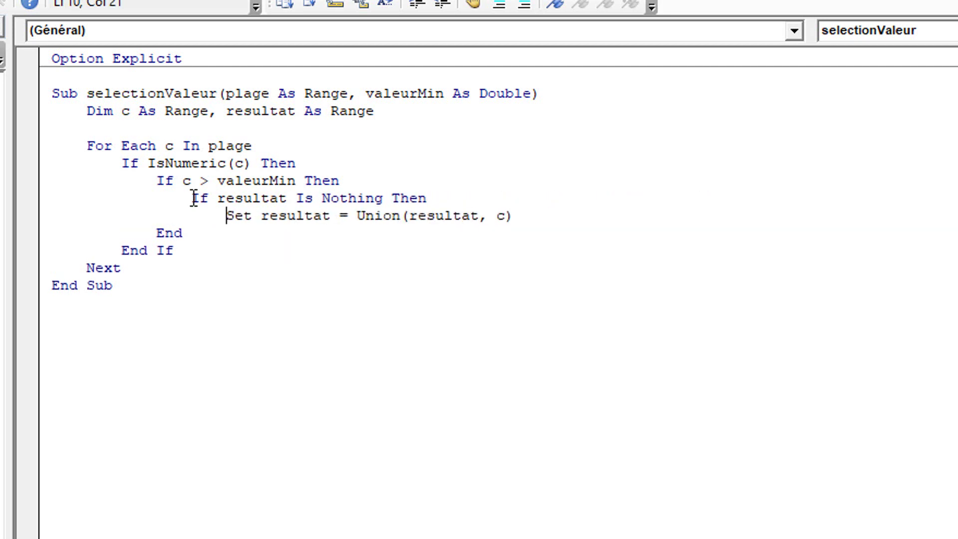
pyautogui.write('s')
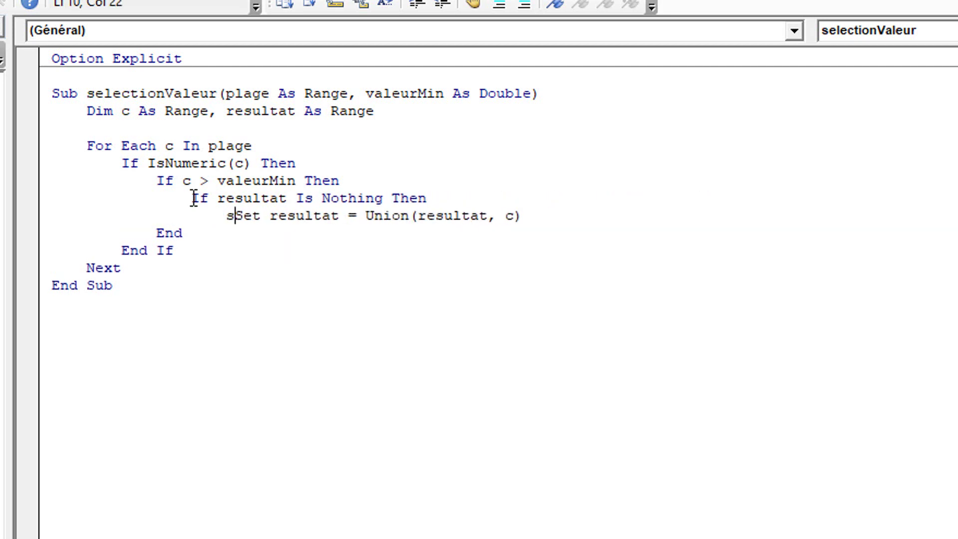
pyautogui.write('et result')
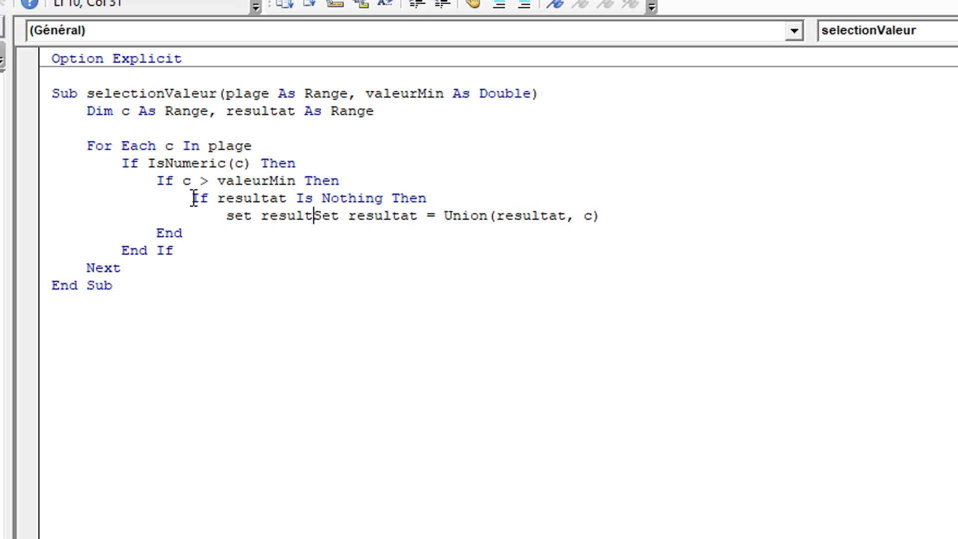
pyautogui.write('at = c')
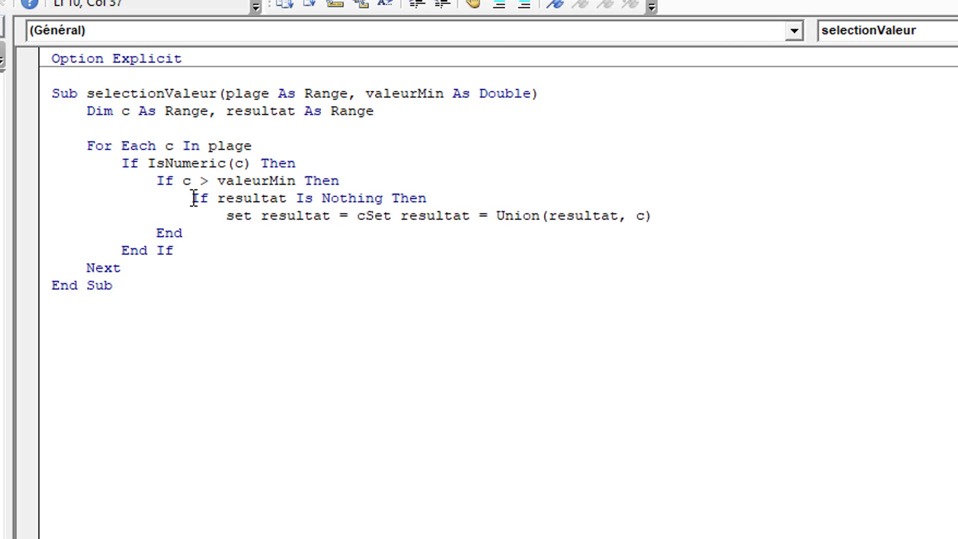
pyautogui.press('Return')
# Add Else above the indented Union line and close the block with End If
pyautogui.hotkey('shift', 'Tab')
pyautogui.write('else')
pyautogui.press('Return')
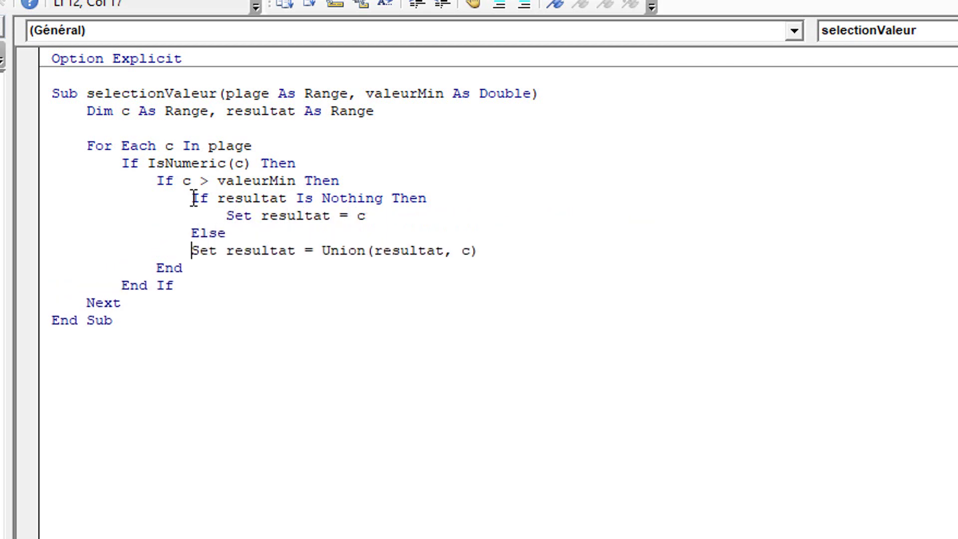
pyautogui.press('Tab')
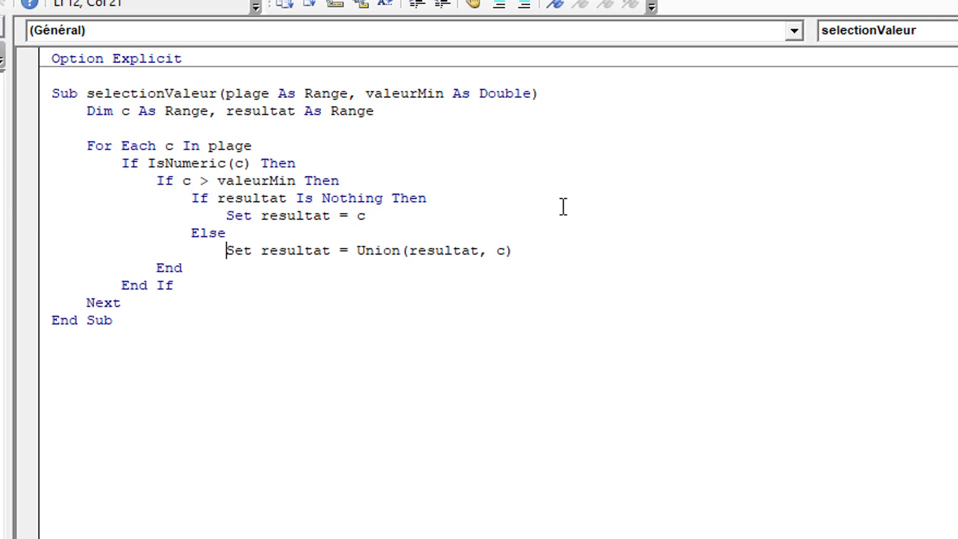
pyautogui.click(560, 252)
pyautogui.press('Return')
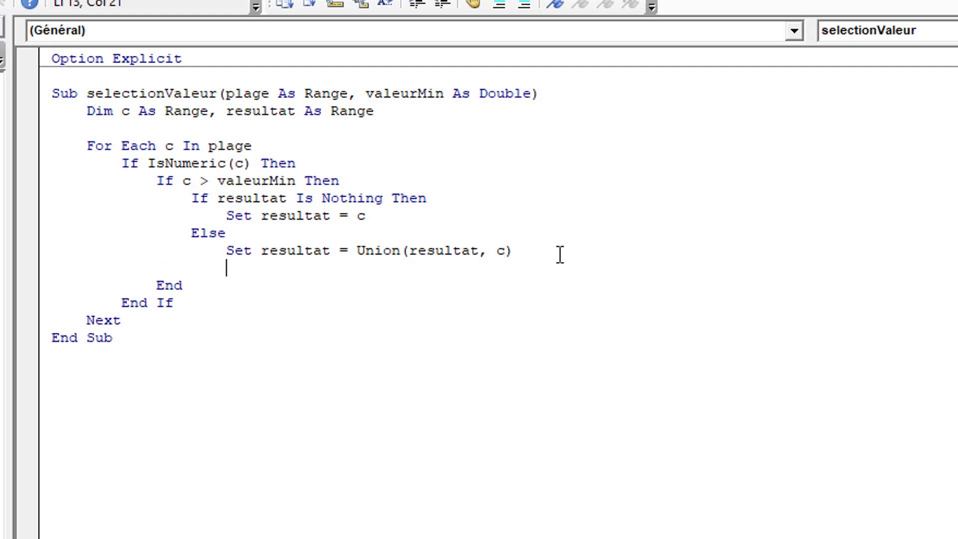
pyautogui.press('BackSpace')
pyautogui.write('endif')
# Add resultat.Select on a new line after the loop's Next
pyautogui.click(130, 319)
pyautogui.press('Return')
pyautogui.press('Return')
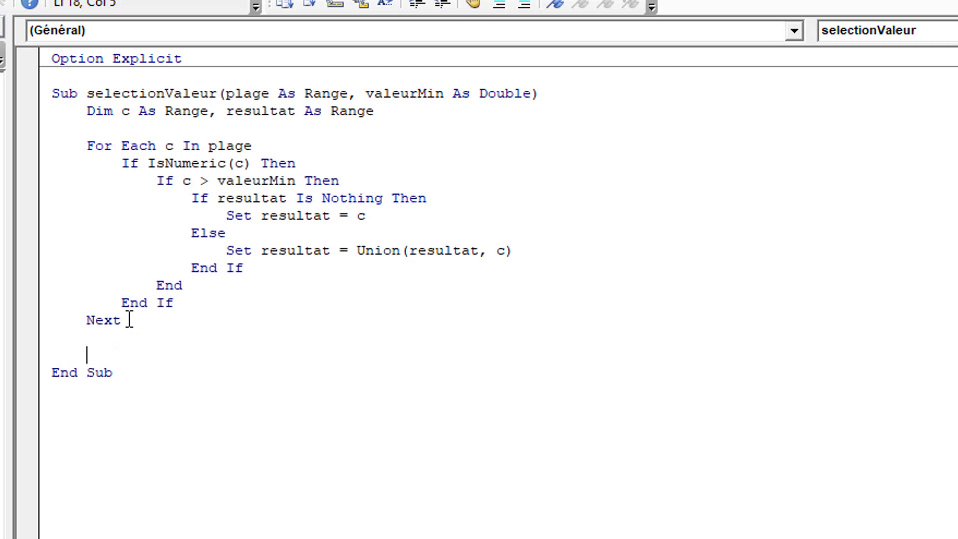
pyautogui.write('resul')
pyautogui.write('tat.se')
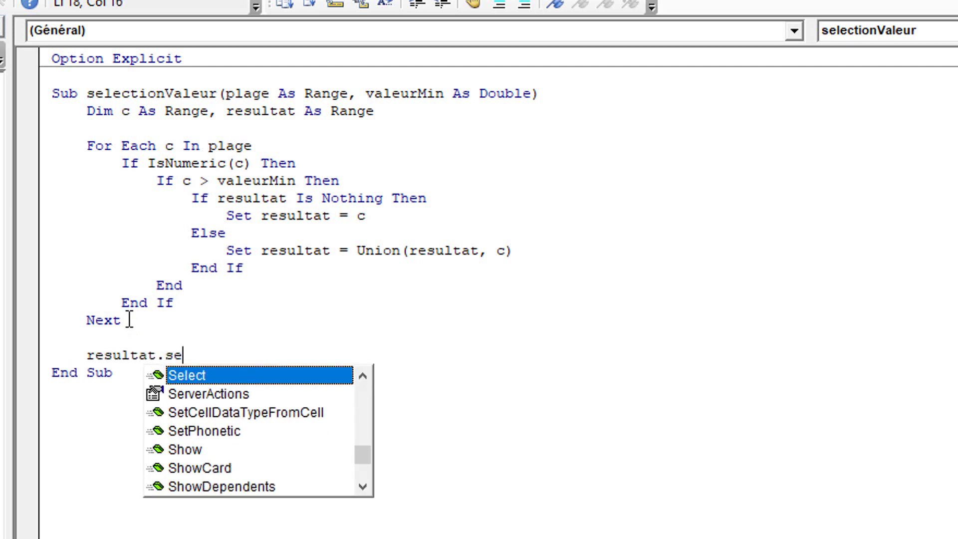
pyautogui.write('lect')
# Below End Sub, begin a new procedure header 'sub selectionSalaires'
pyautogui.click(120, 382)
pyautogui.press('Return')
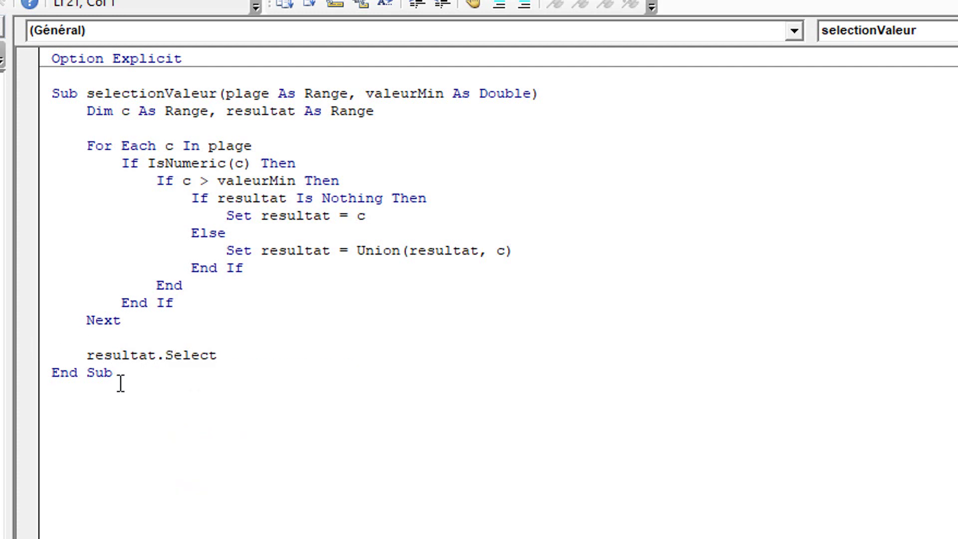
pyautogui.write('s')
pyautogui.write('ub ')
pyautogui.write('s')
pyautogui.write('electionSa')
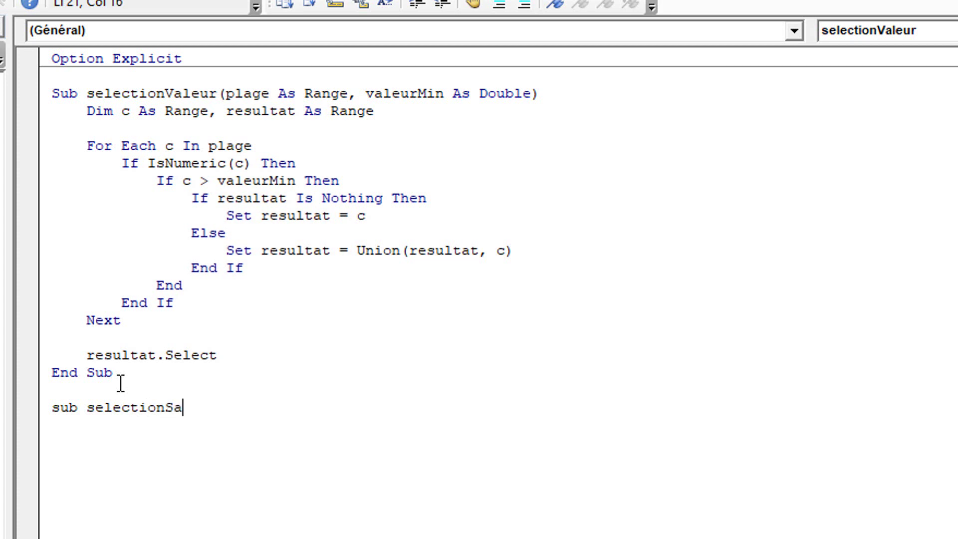
pyautogui.write('laires')
# Make Sub selectionSalaires call selectionValeur [salaires], [montantFiltre], picked from autocomplete
pyautogui.press('Return')
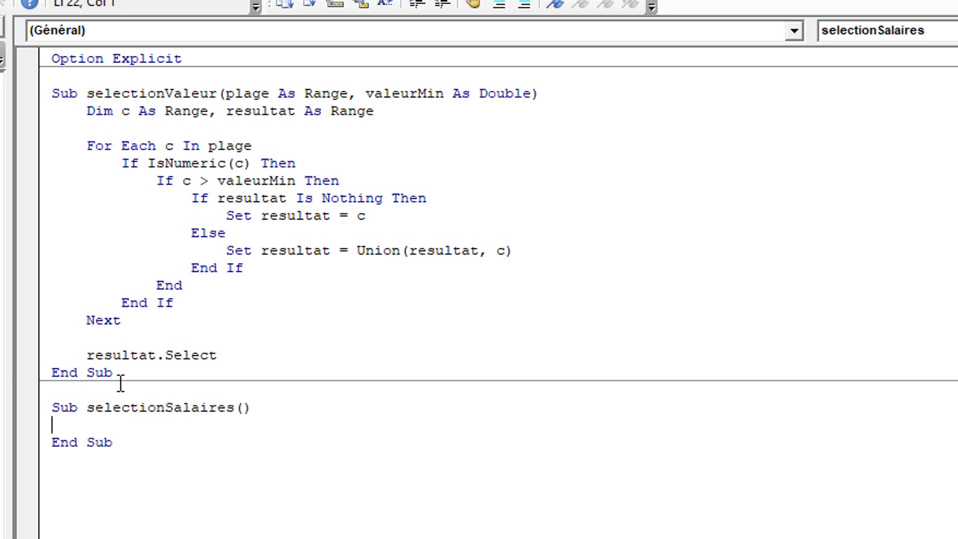
pyautogui.press('Tab')
pyautogui.write('sel')
pyautogui.write('ection')
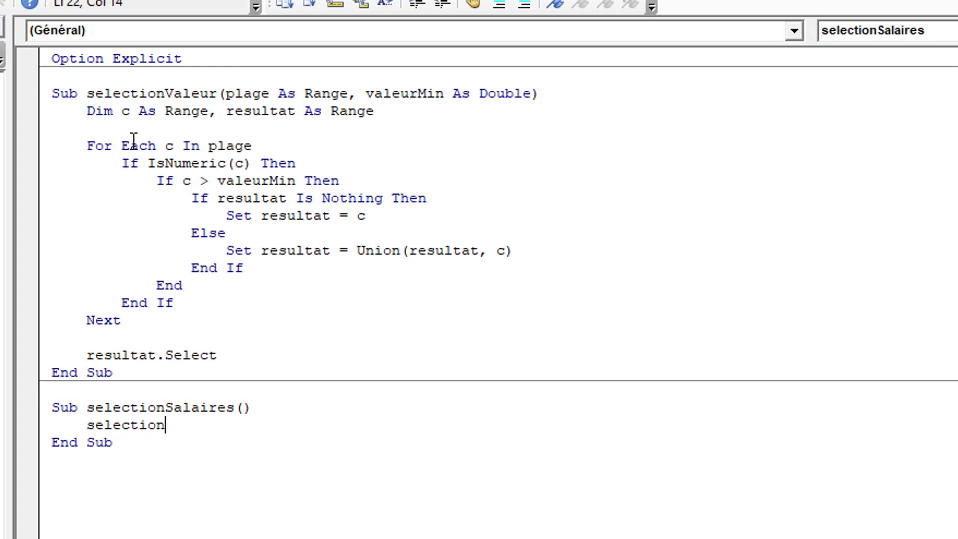
pyautogui.hotkey('ctrl', 'space')
pyautogui.press('Down')
pyautogui.press('Down')
pyautogui.press('Tab')
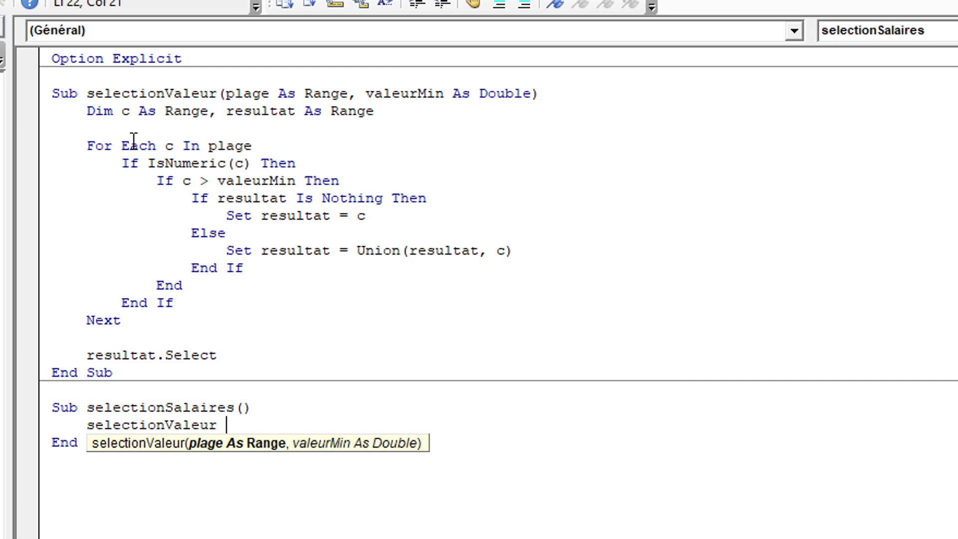
pyautogui.write('[salaires')
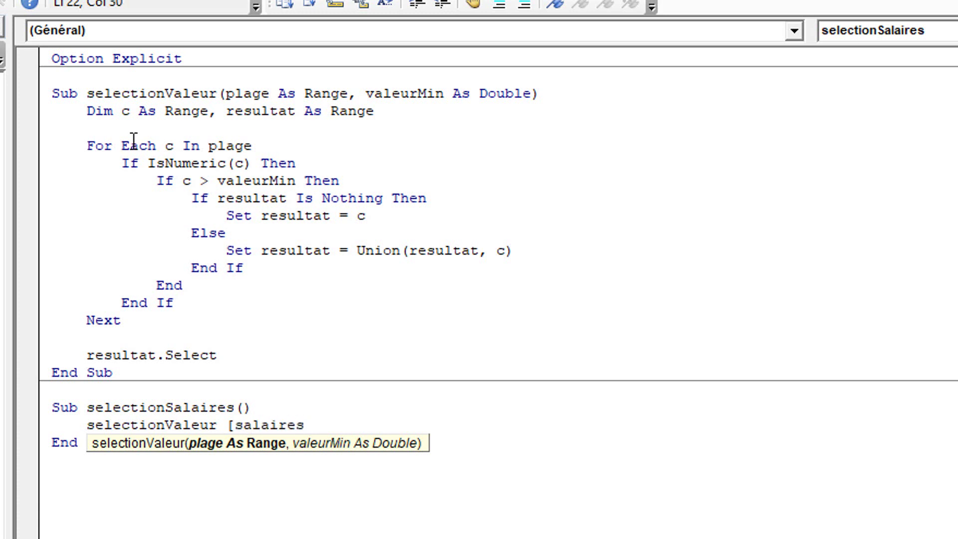
pyautogui.write(']')
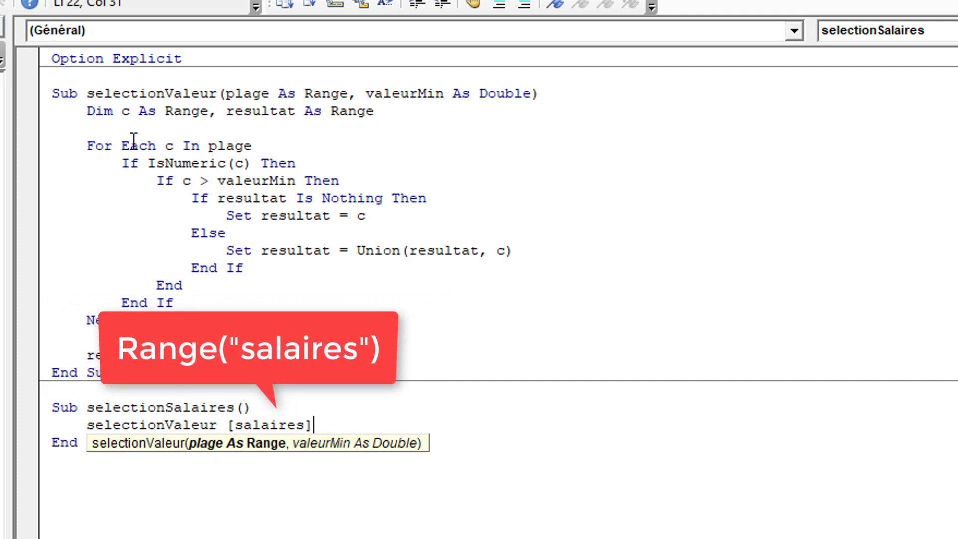
pyautogui.write(', ')
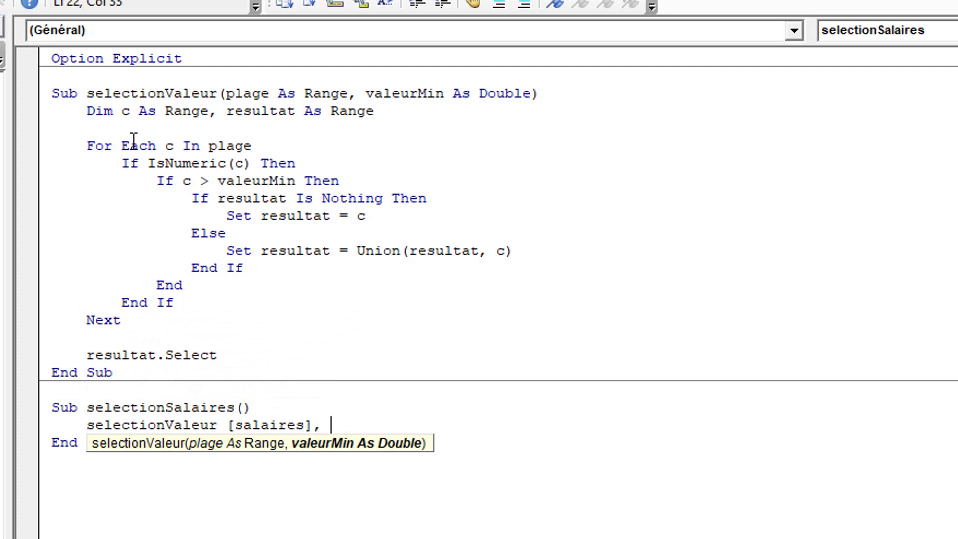
pyautogui.write('[')
pyautogui.write('mont')
pyautogui.write('antFiltr')
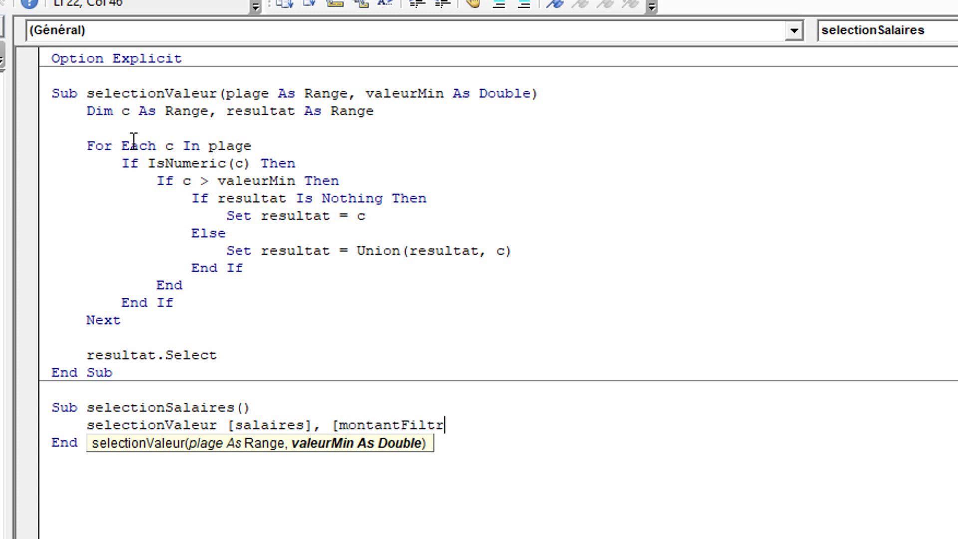
pyautogui.write('e]')
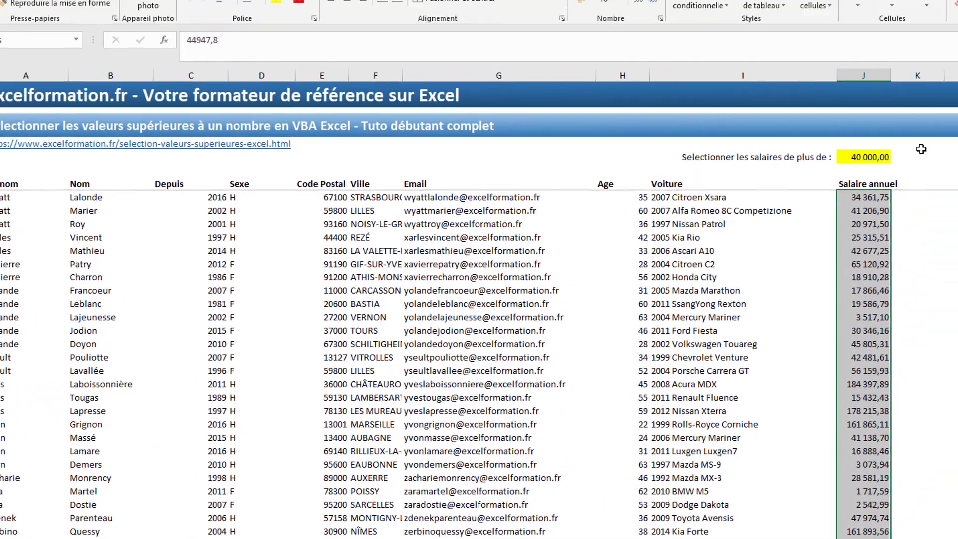
# Draw a text box right of the 40 000,00 threshold and type 'Sélectionner !' in it
pyautogui.click(873, 229)
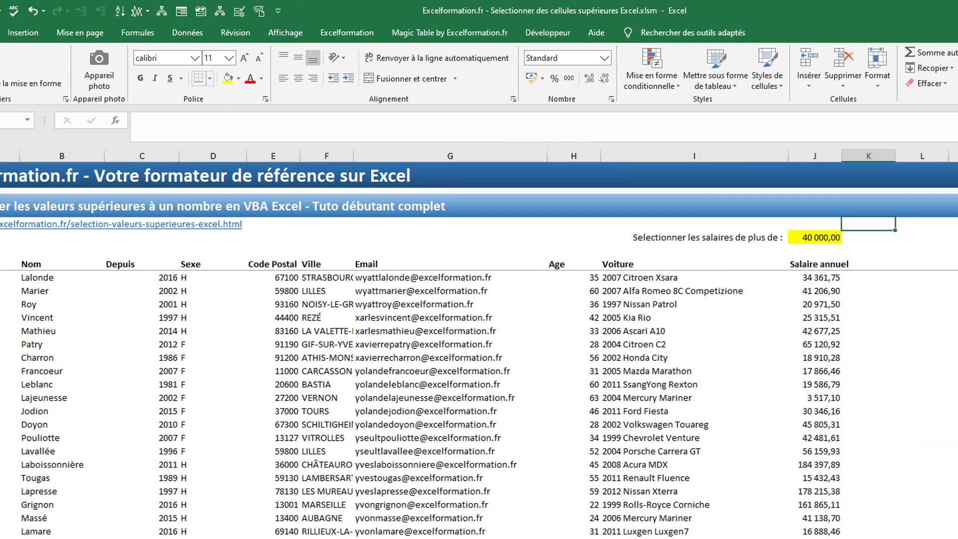
pyautogui.click(22, 34)
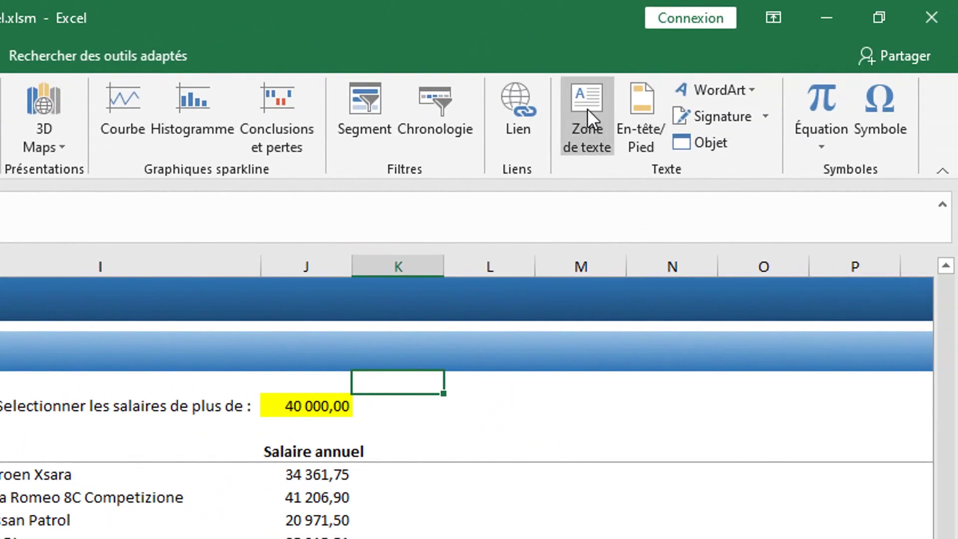
pyautogui.click(588, 107)
pyautogui.moveTo(376, 380); pyautogui.dragTo(566, 397)
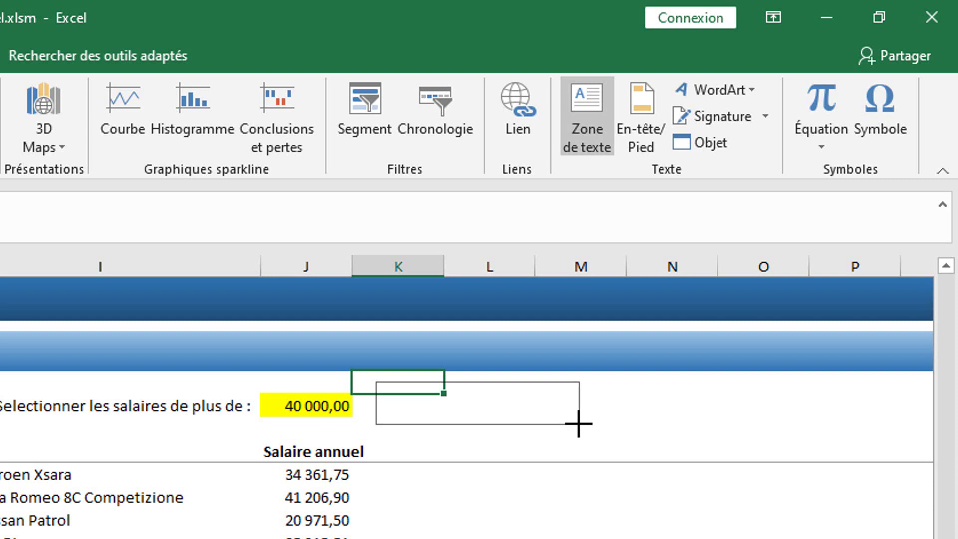
pyautogui.moveTo(577, 422); pyautogui.dragTo(579, 424)
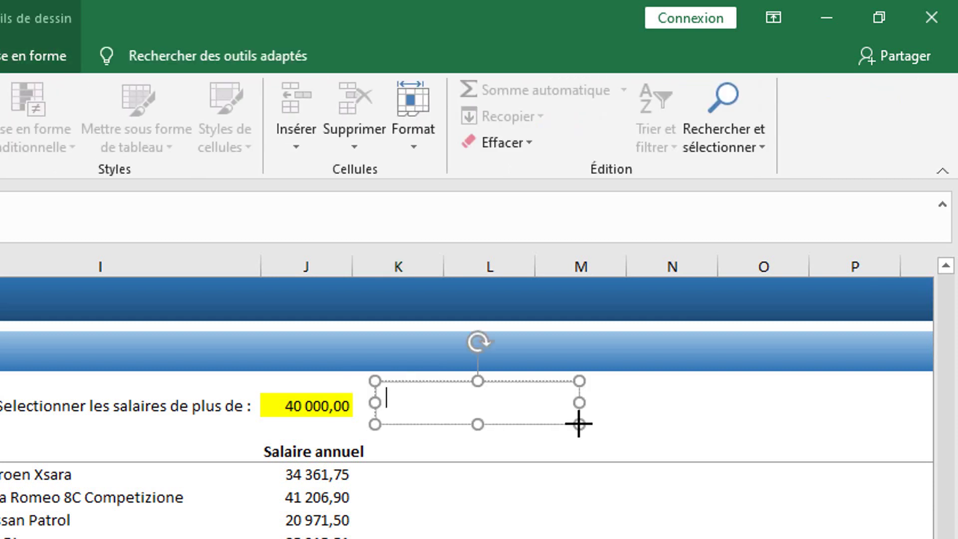
pyautogui.write('Séectionner !')
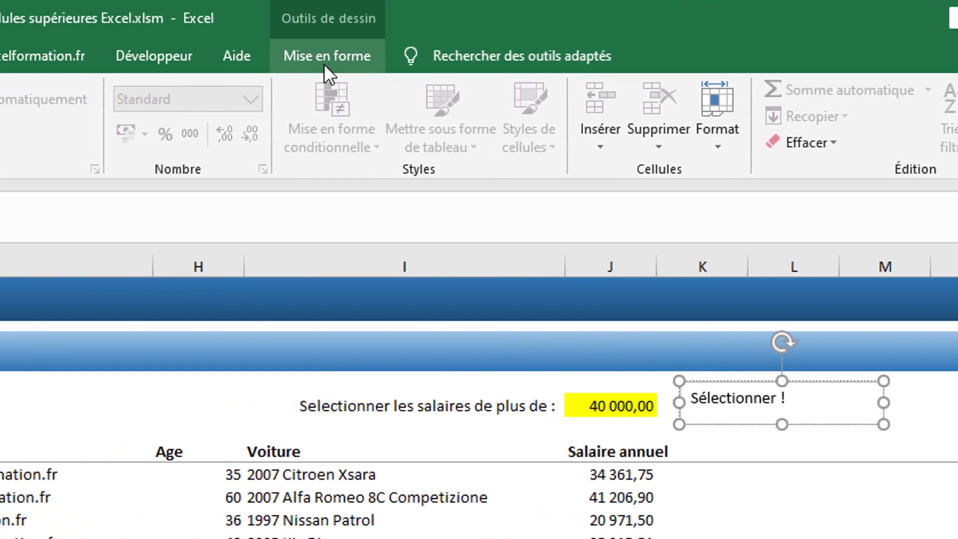
# Apply the blue theme shape style to the 'Sélectionner !' box
pyautogui.click(324, 64)
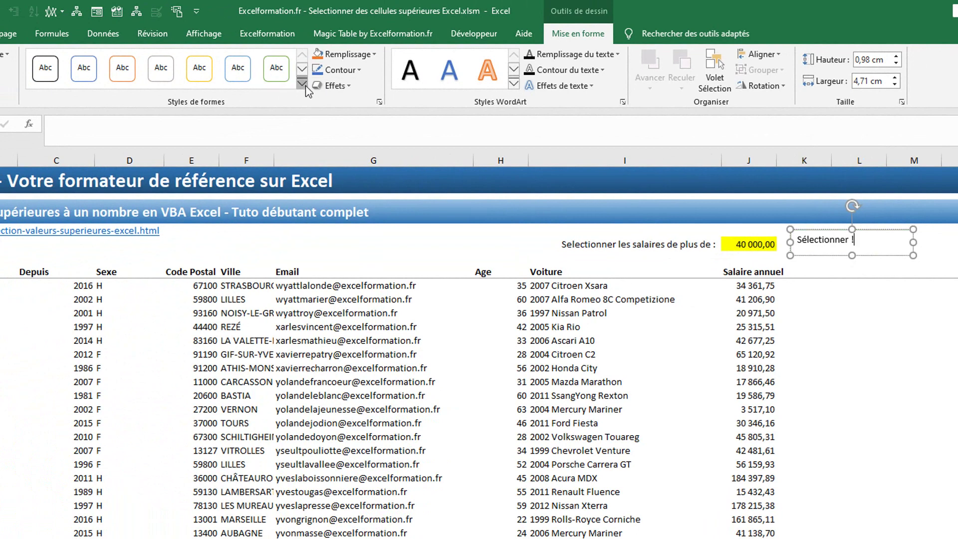
pyautogui.click(303, 84)
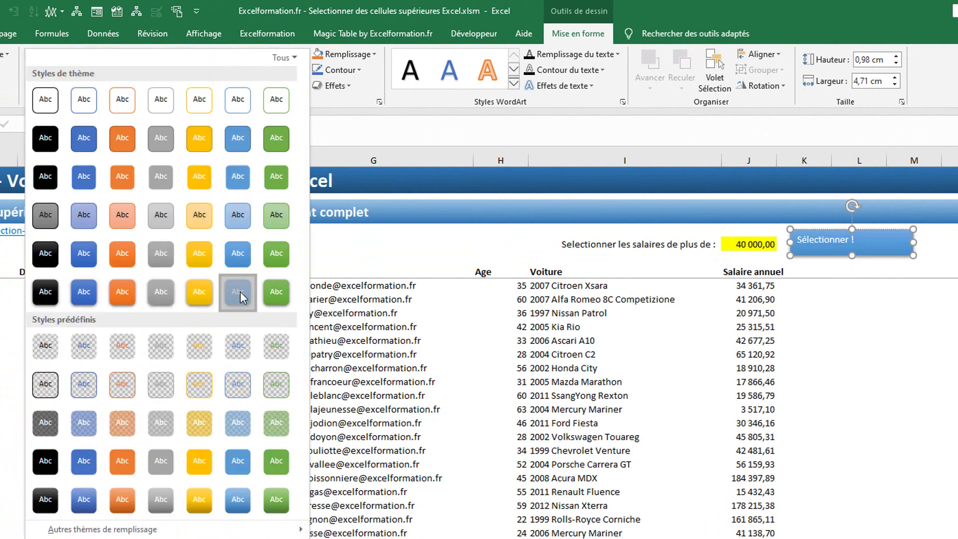
pyautogui.click(240, 291)
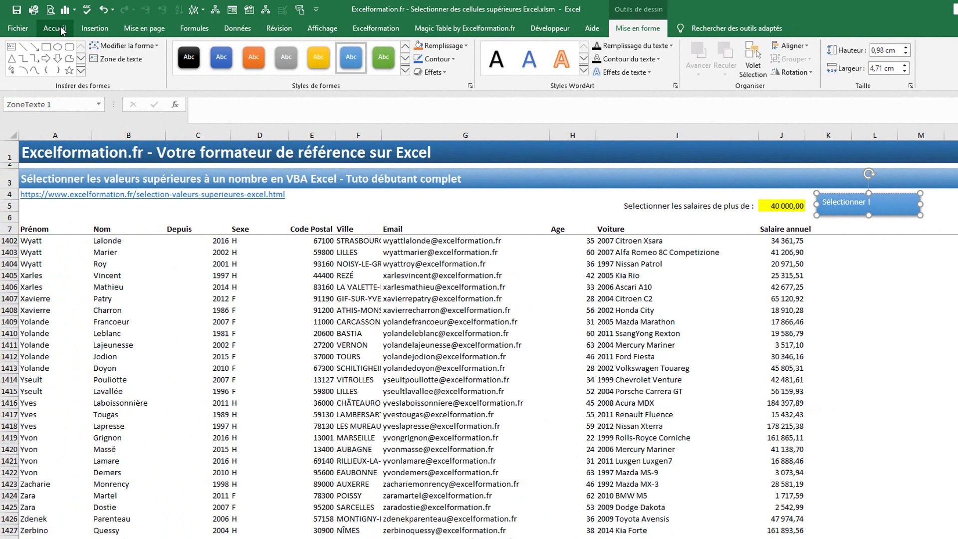
# Centre the box text vertically and horizontally, then deselect the box
pyautogui.click(54, 28)
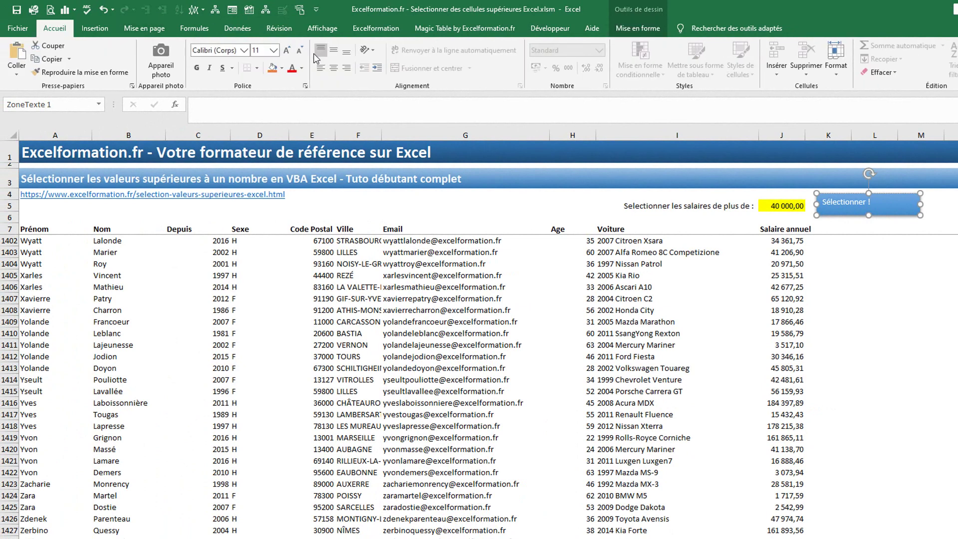
pyautogui.click(334, 51)
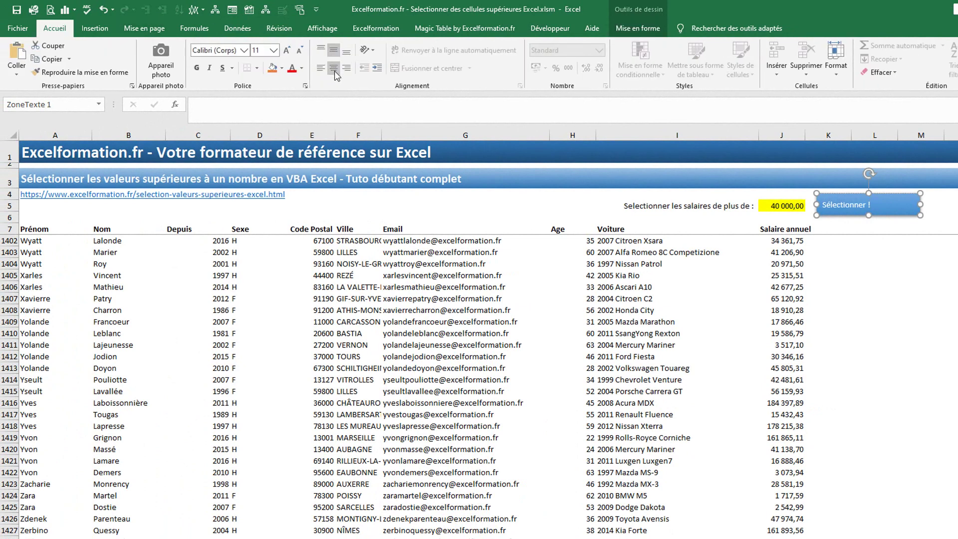
pyautogui.click(334, 68)
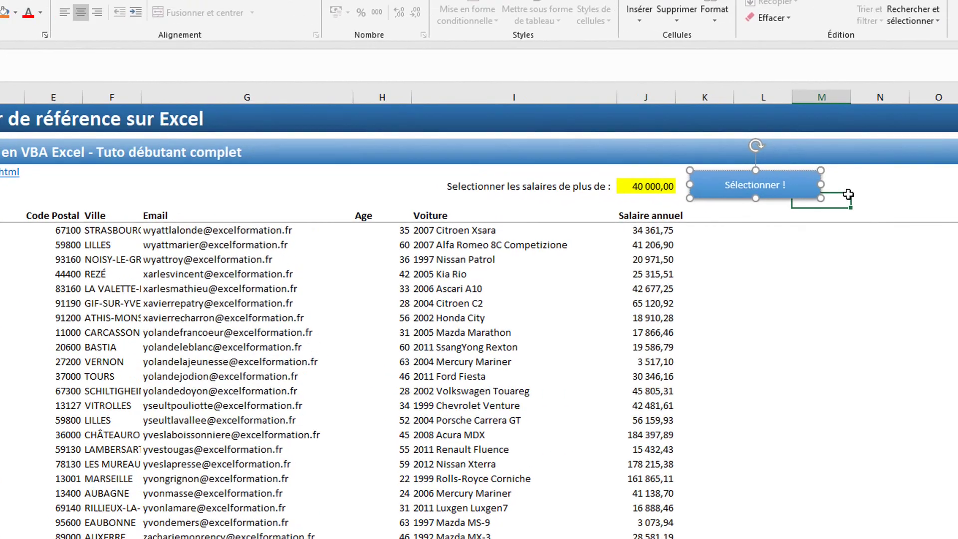
pyautogui.click(942, 212)
# Assign the selectionSalaires macro to the 'Sélectionner !' box via Affecter une macro
pyautogui.click(902, 205)
pyautogui.rightClick(574, 144)
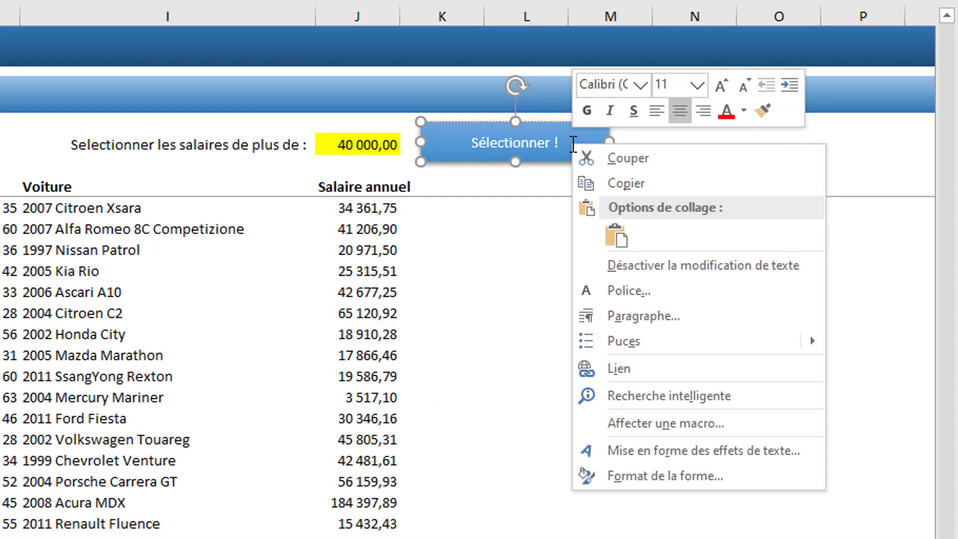
pyautogui.click(649, 424)
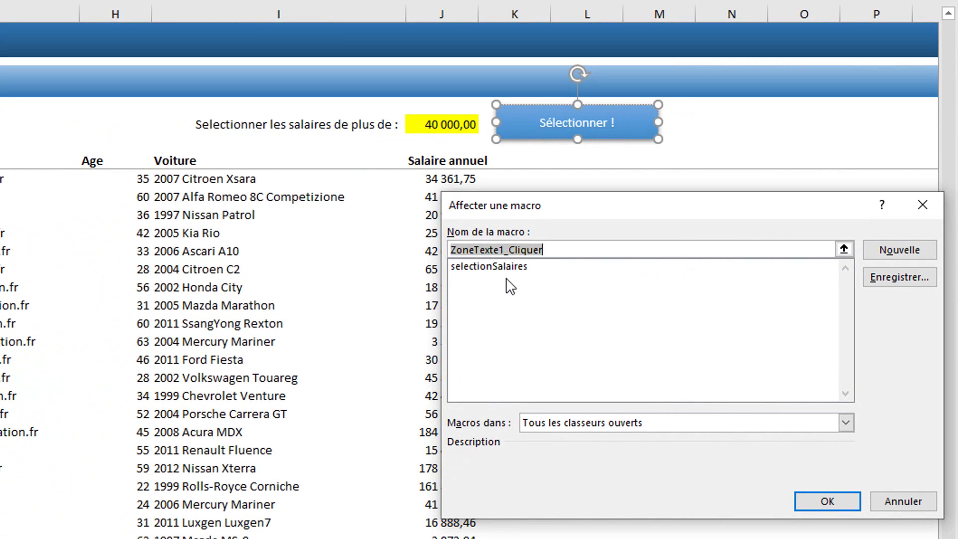
pyautogui.click(501, 266)
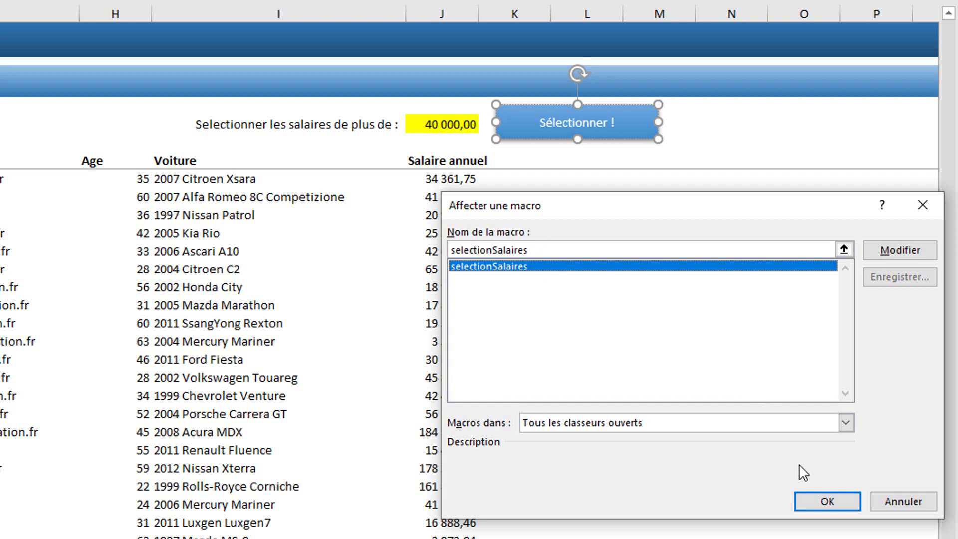
pyautogui.click(821, 502)
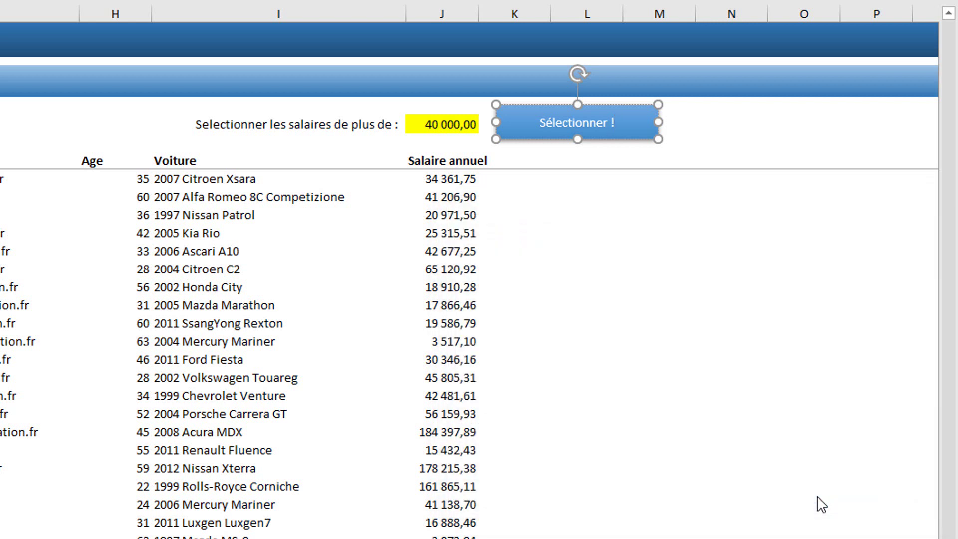
# Test the button, dismiss the 'Next sans For' error, and change the lone End to End If
pyautogui.click(733, 124)
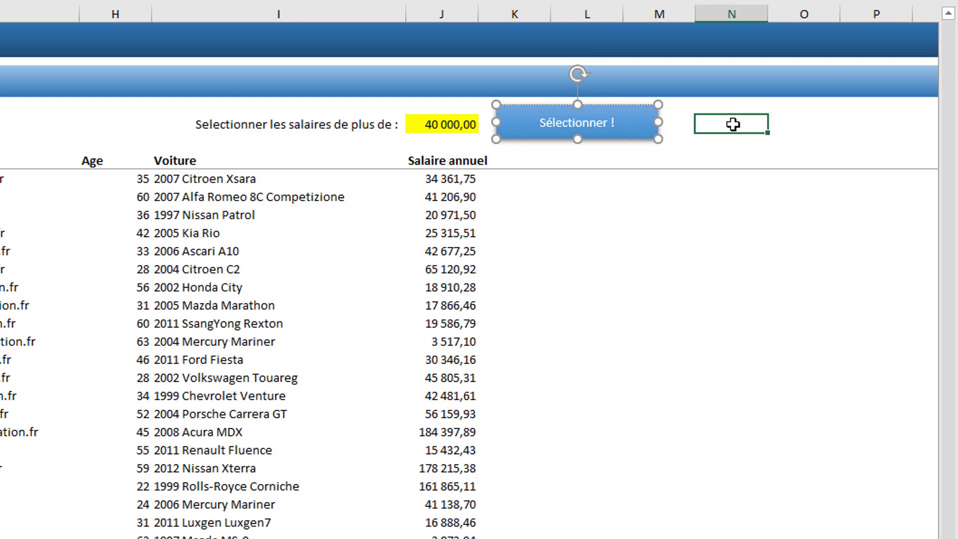
pyautogui.click(629, 134)
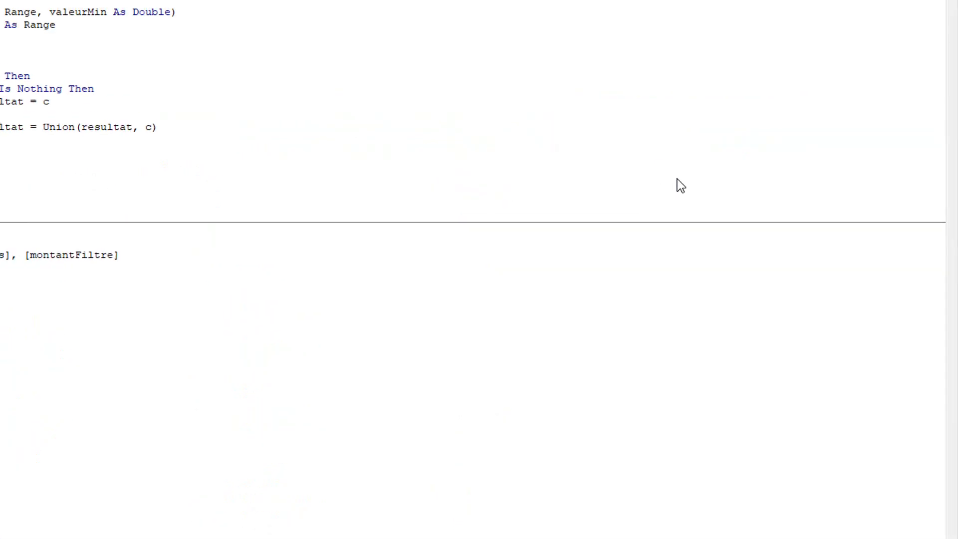
pyautogui.press('Return')
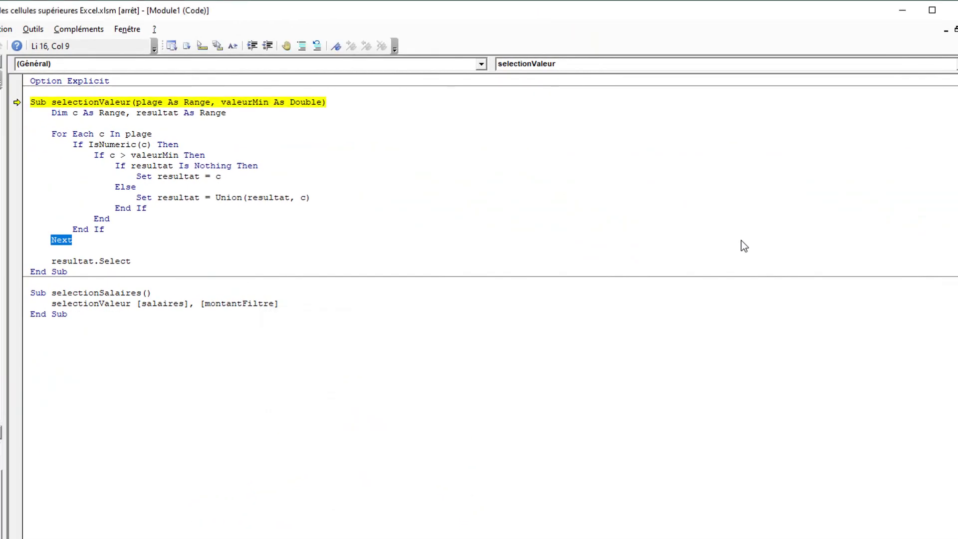
pyautogui.click(123, 220)
pyautogui.write('If')
pyautogui.press('F5')
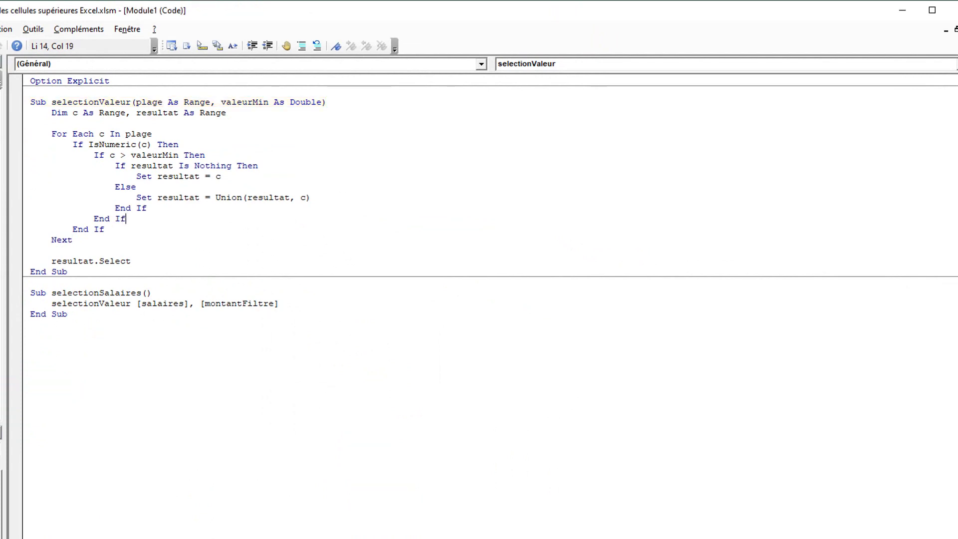